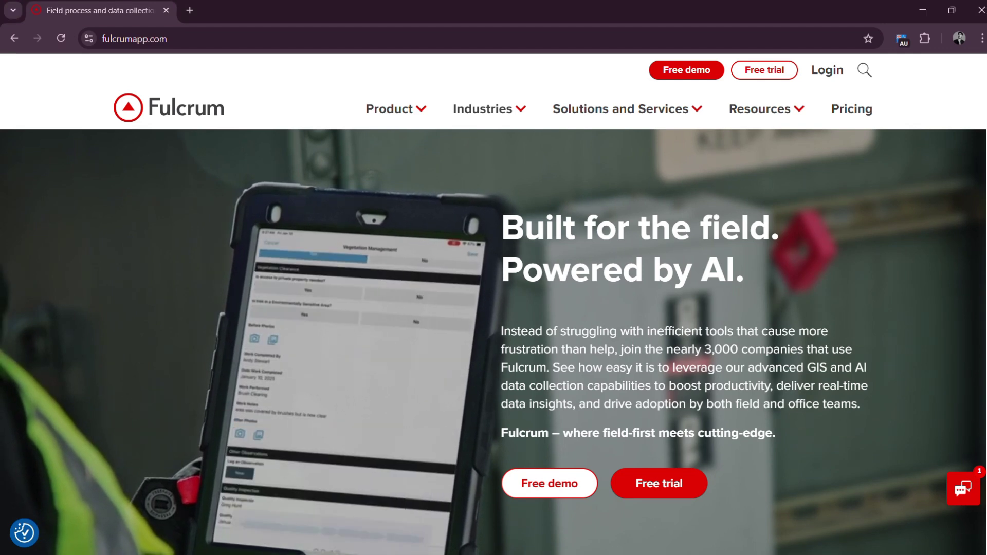
Scroll the Fulcrum homepage past the customer logos and feature overview to the FieldTech section.
scroll(494, 309, down, 3)
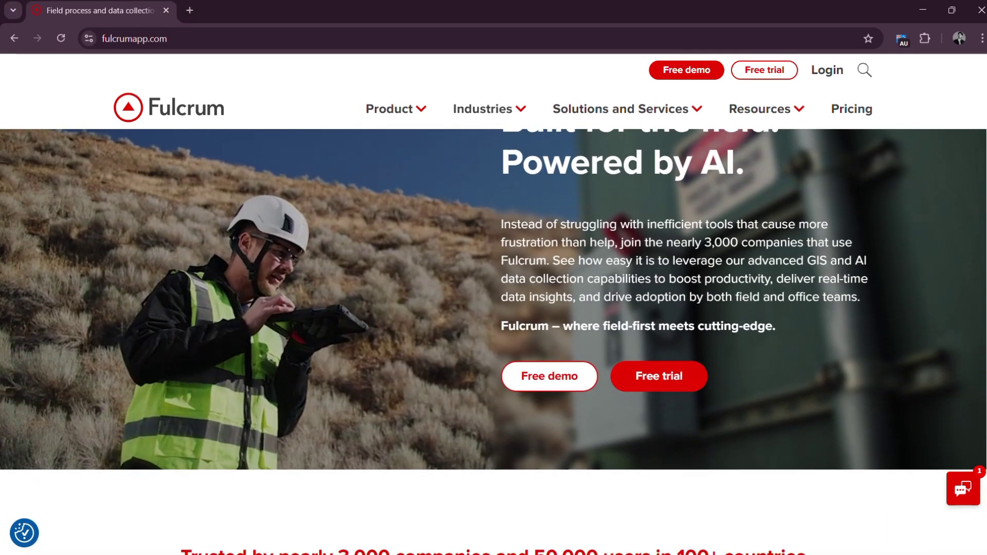
scroll(493, 309, down, 2)
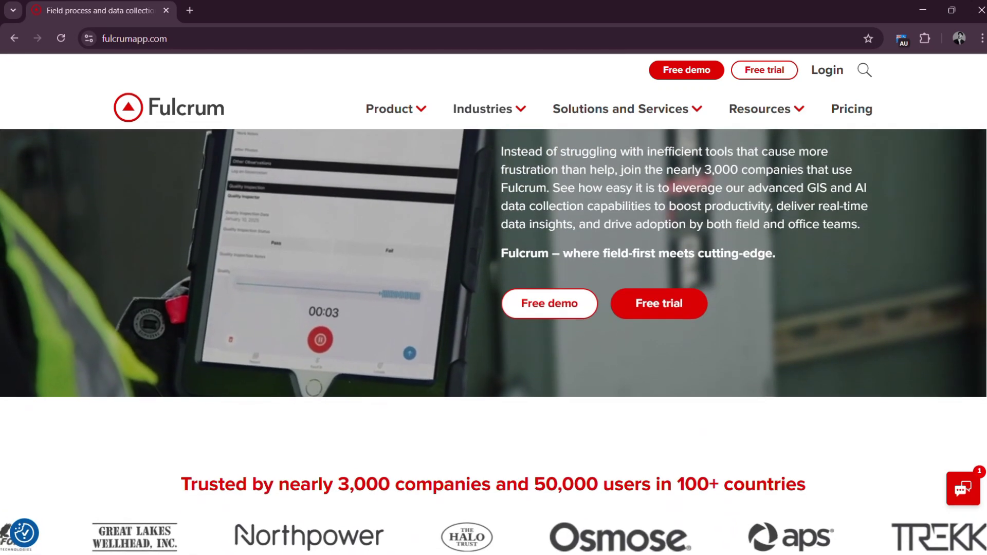
scroll(494, 309, down, 2)
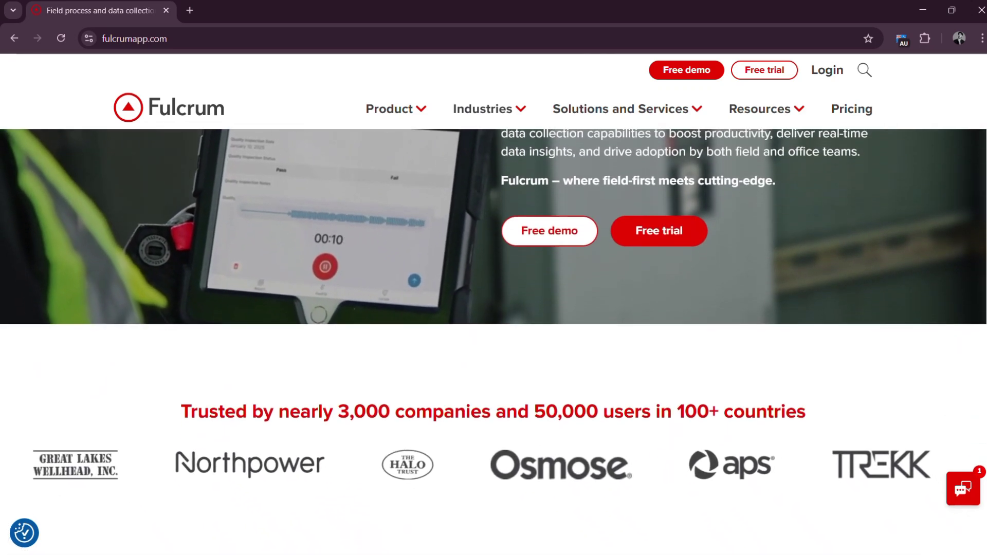
scroll(493, 309, down, 2)
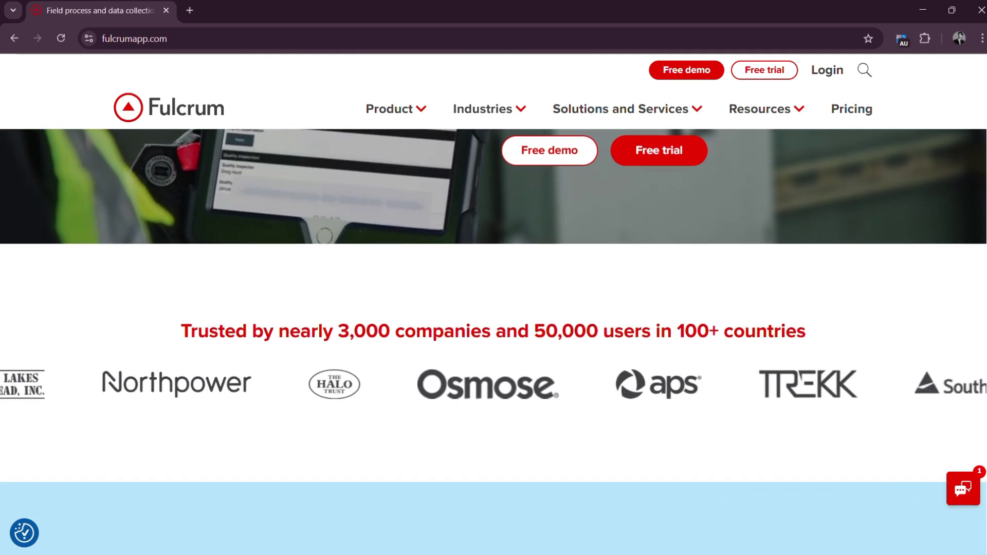
scroll(493, 309, down, 2)
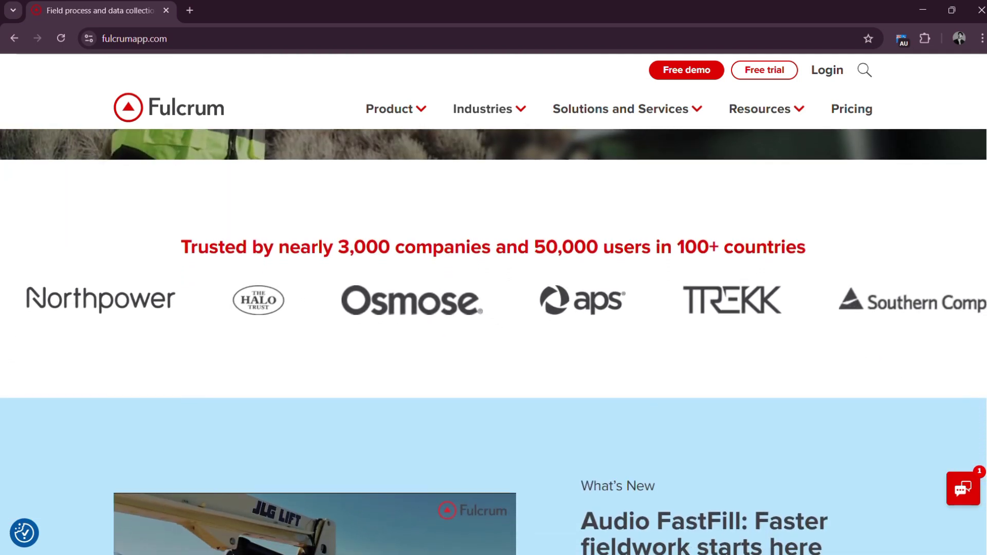
scroll(493, 309, down, 2)
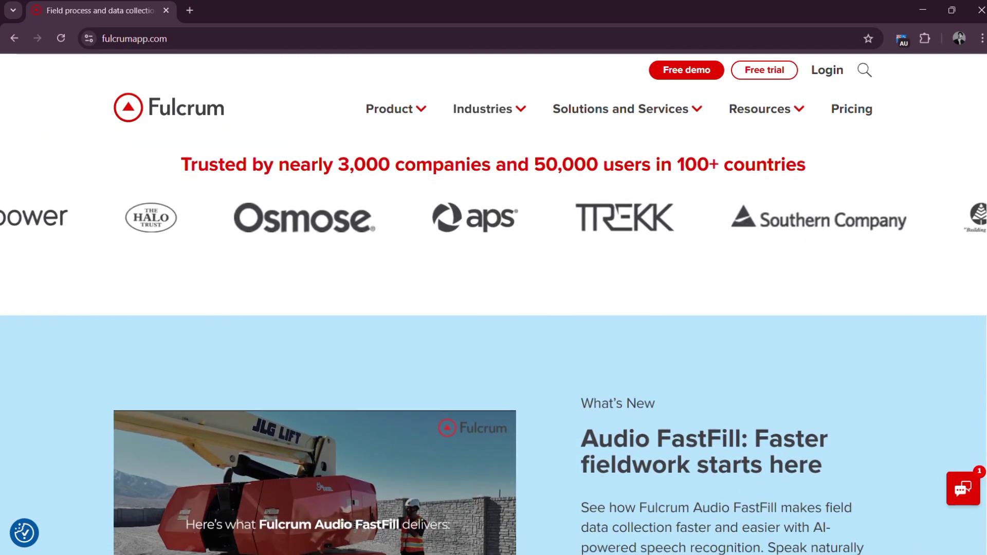
scroll(493, 308, down, 2)
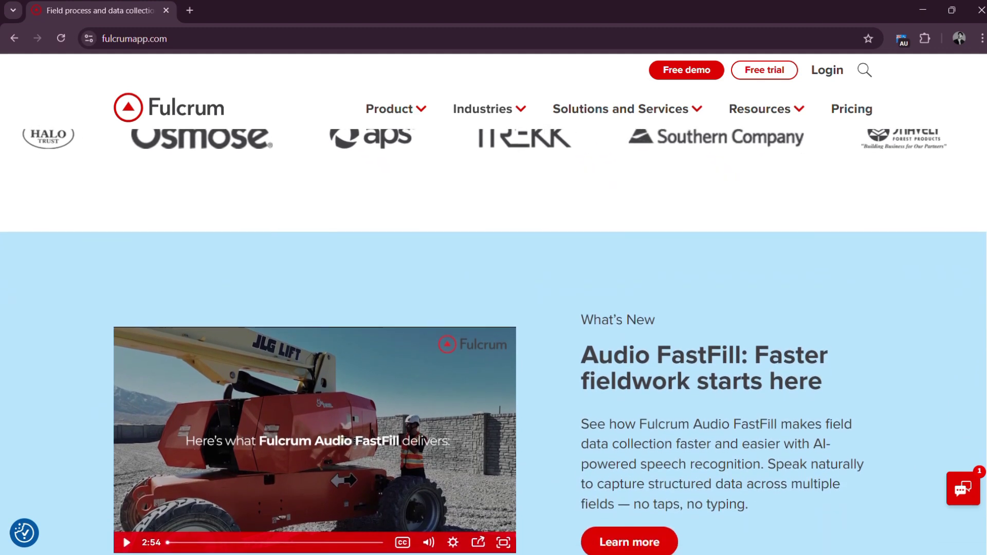
scroll(494, 309, down, 2)
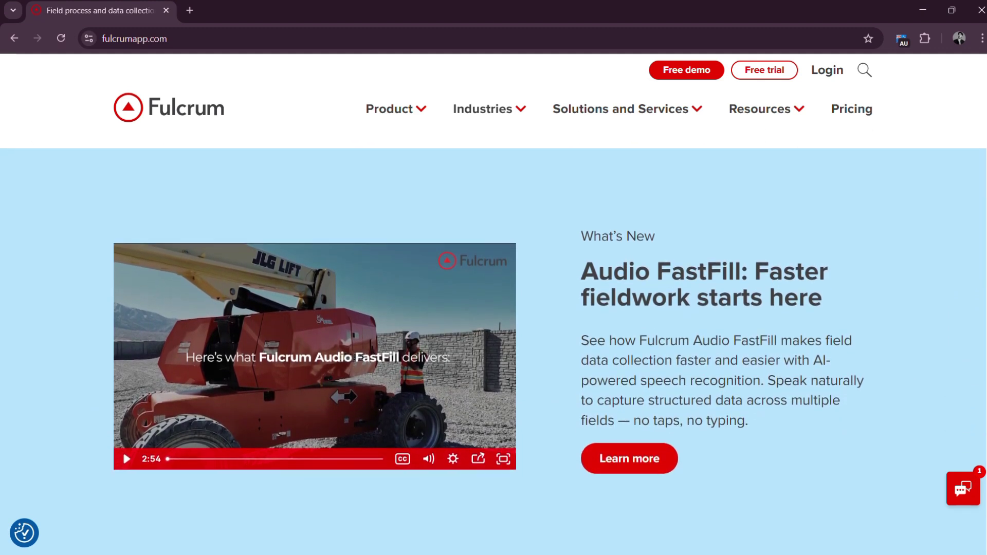
scroll(494, 308, down, 2)
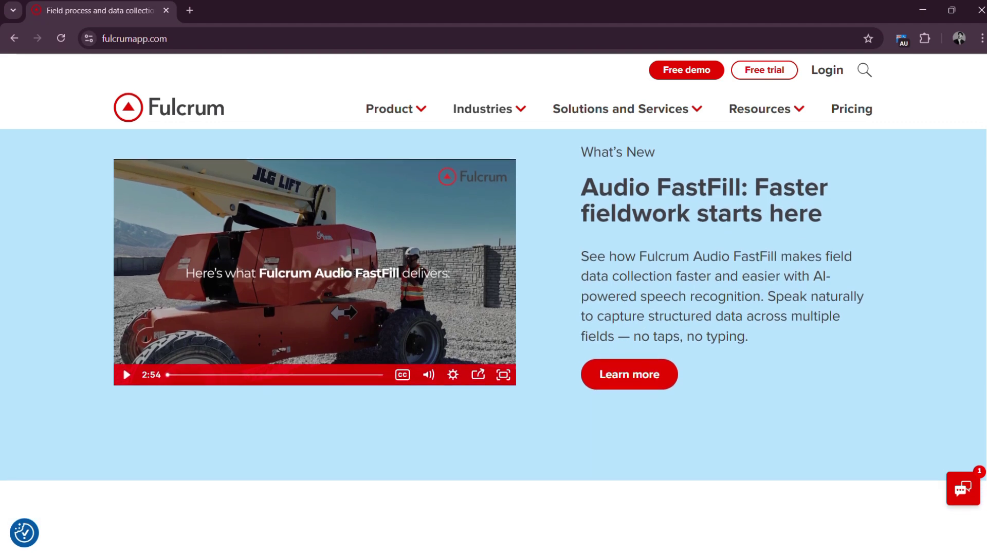
scroll(494, 309, down, 2)
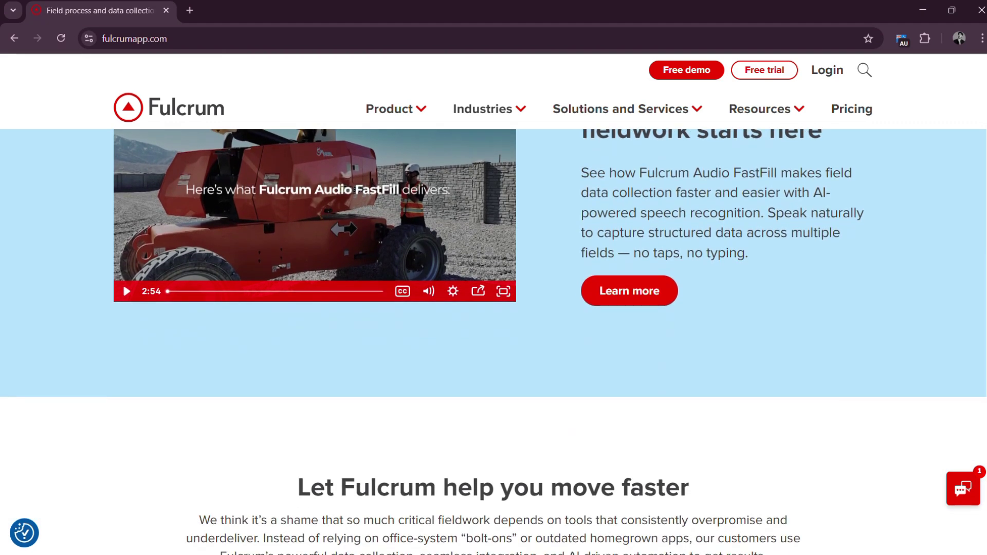
scroll(494, 308, down, 2)
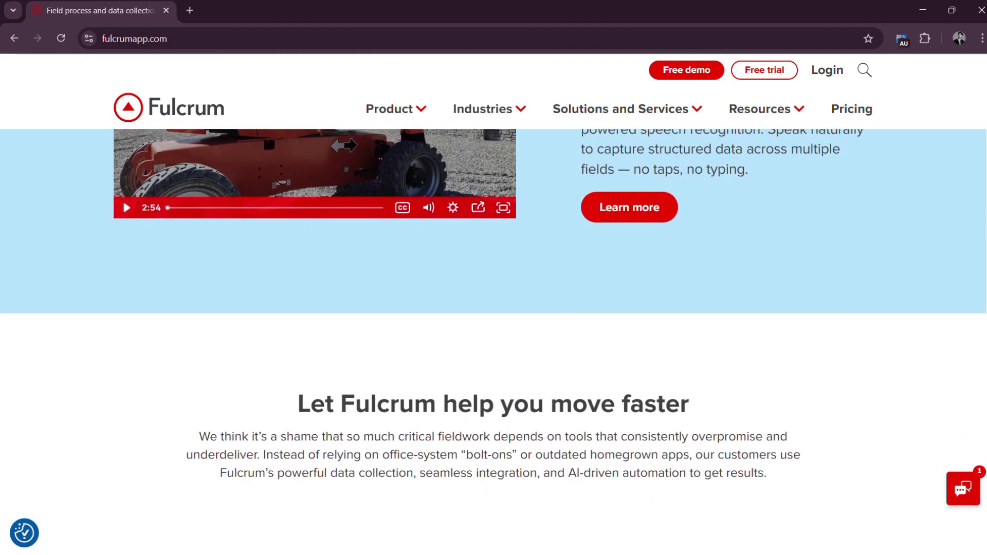
scroll(494, 308, down, 2)
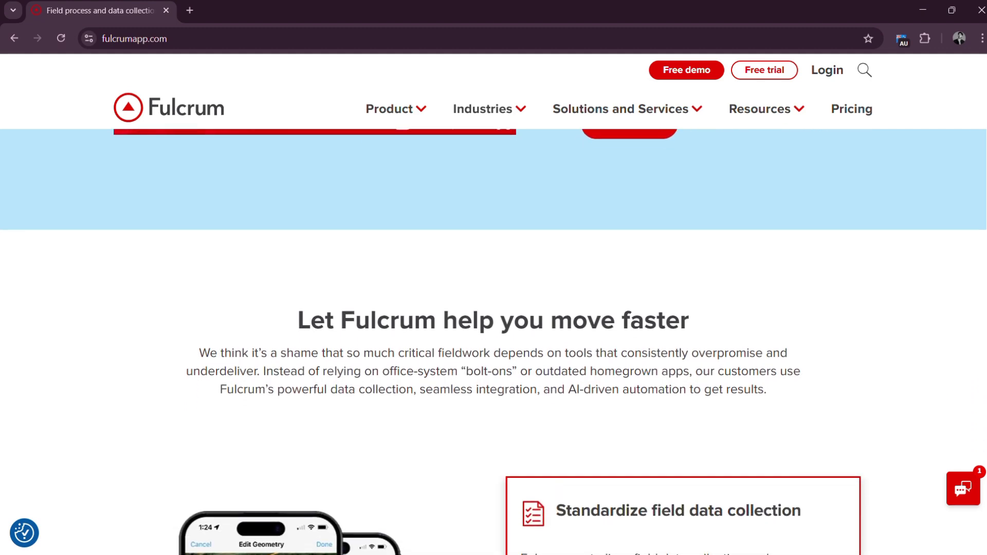
scroll(494, 309, down, 2)
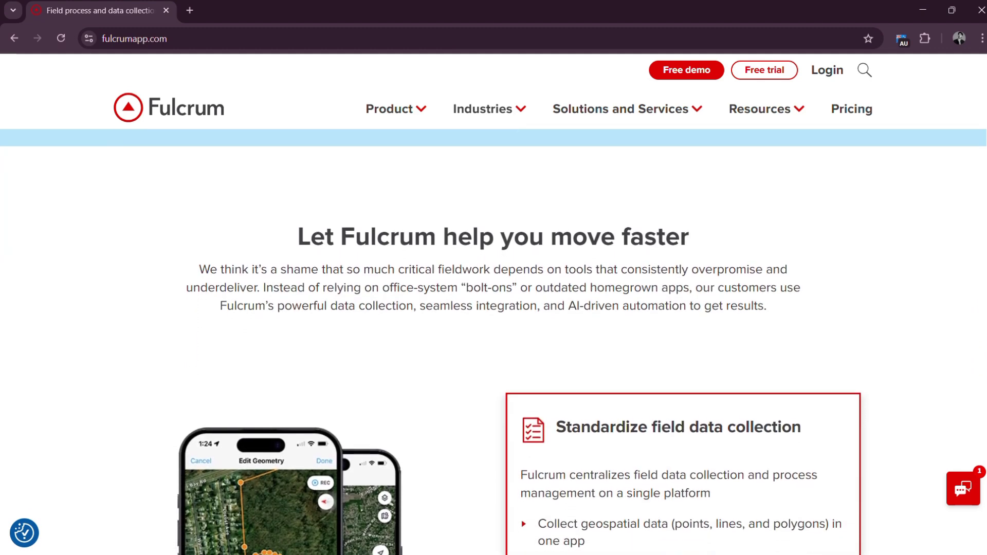
scroll(493, 309, down, 2)
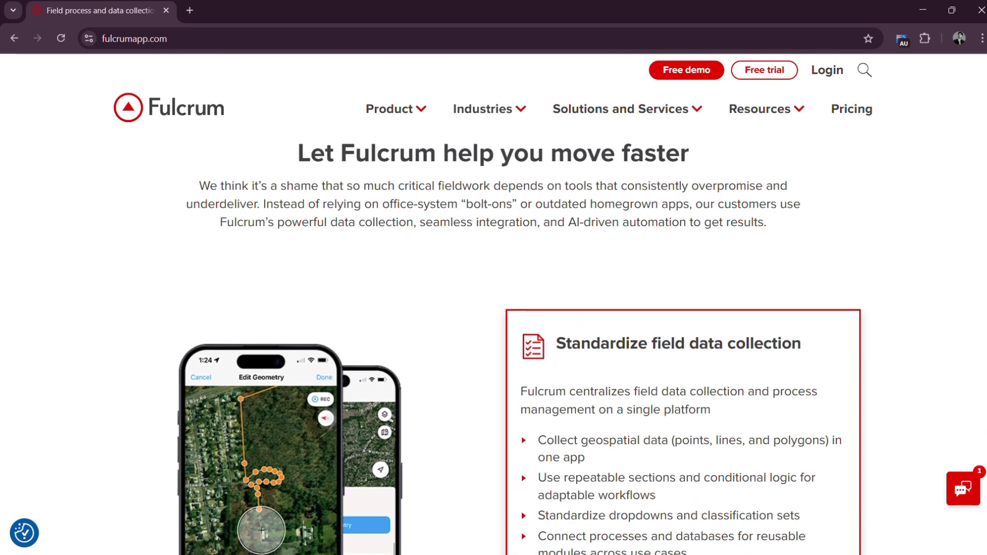
scroll(493, 309, down, 2)
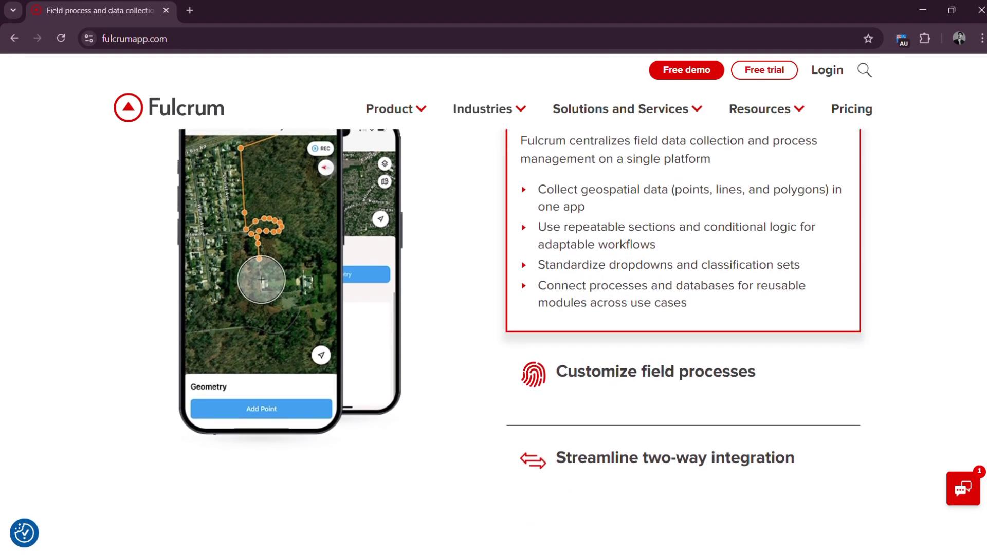
scroll(494, 308, down, 2)
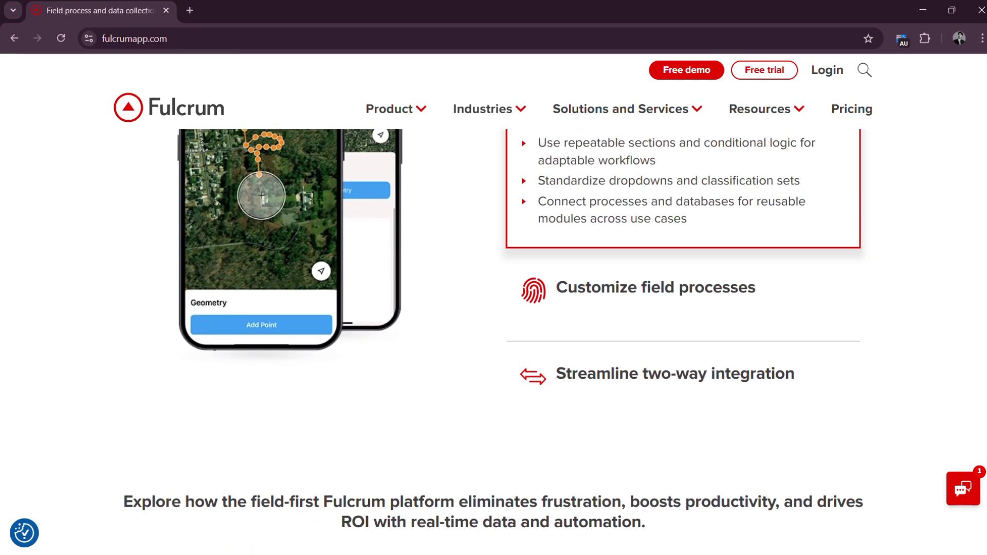
scroll(494, 309, down, 2)
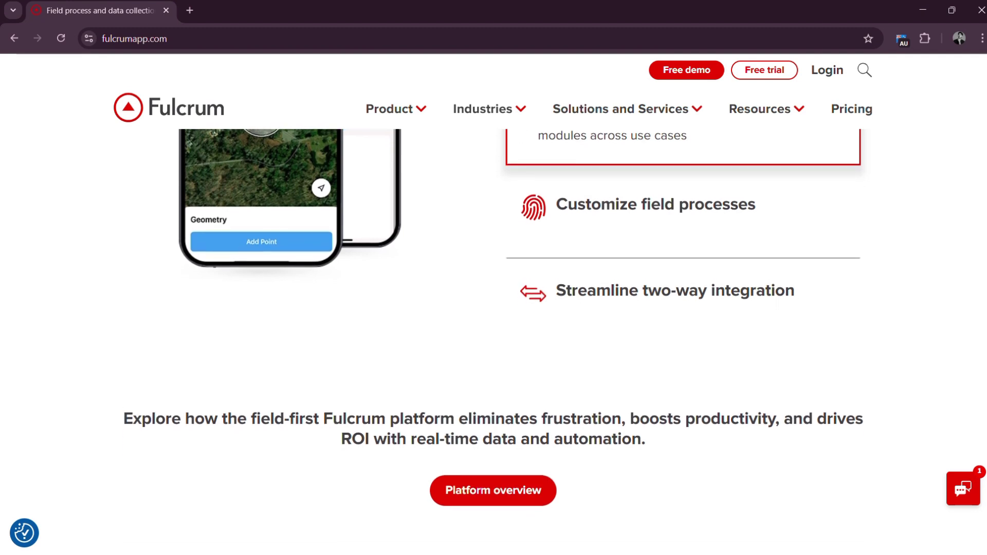
scroll(494, 308, down, 2)
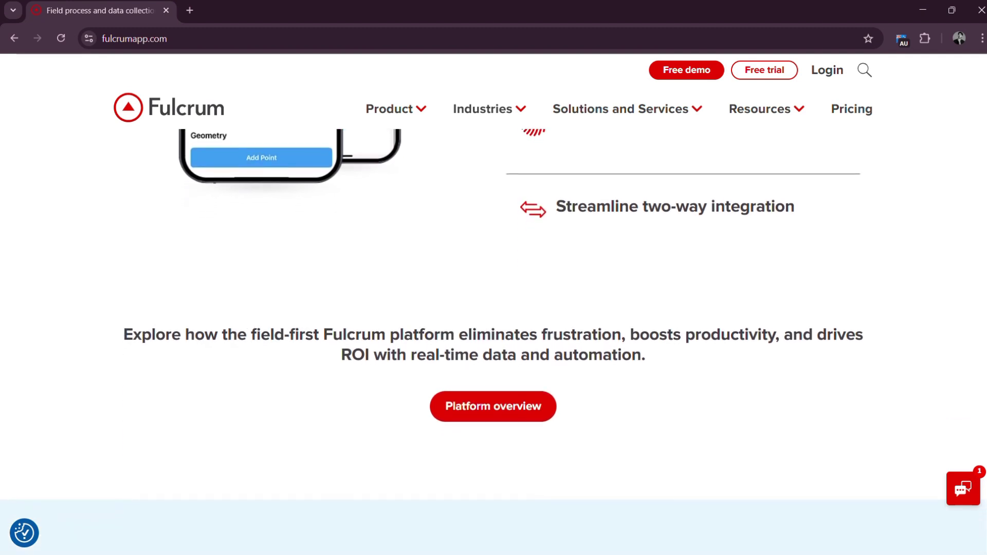
scroll(494, 309, down, 2)
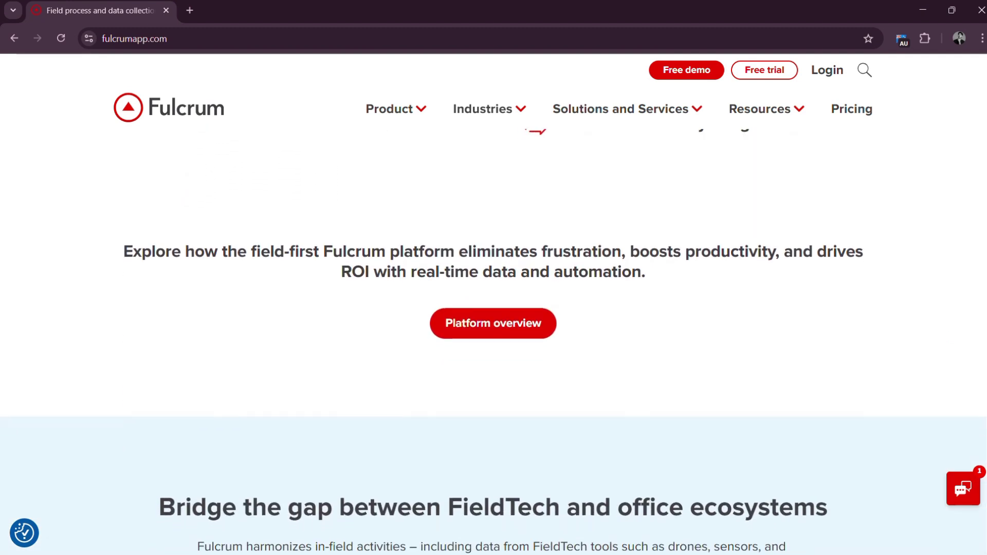
scroll(493, 308, down, 2)
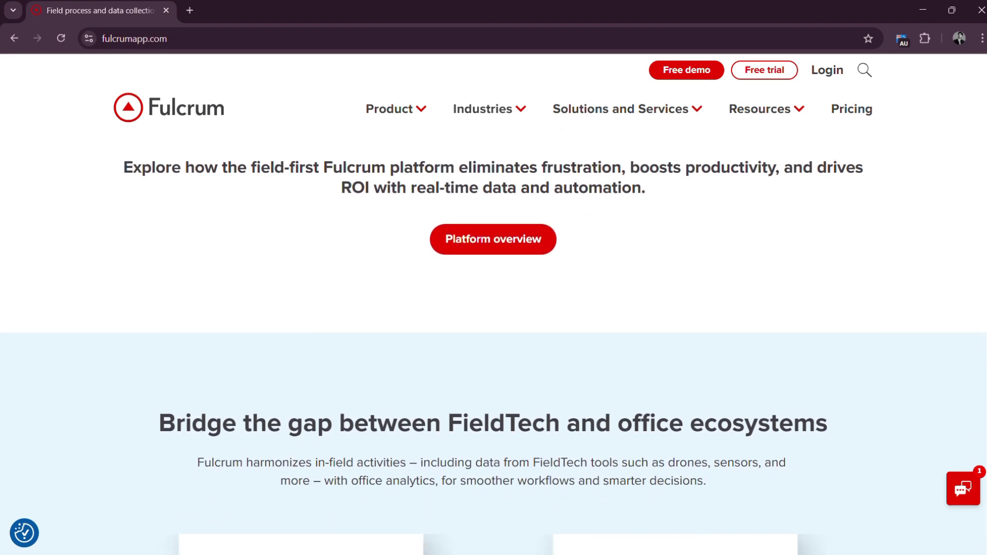
scroll(494, 308, down, 2)
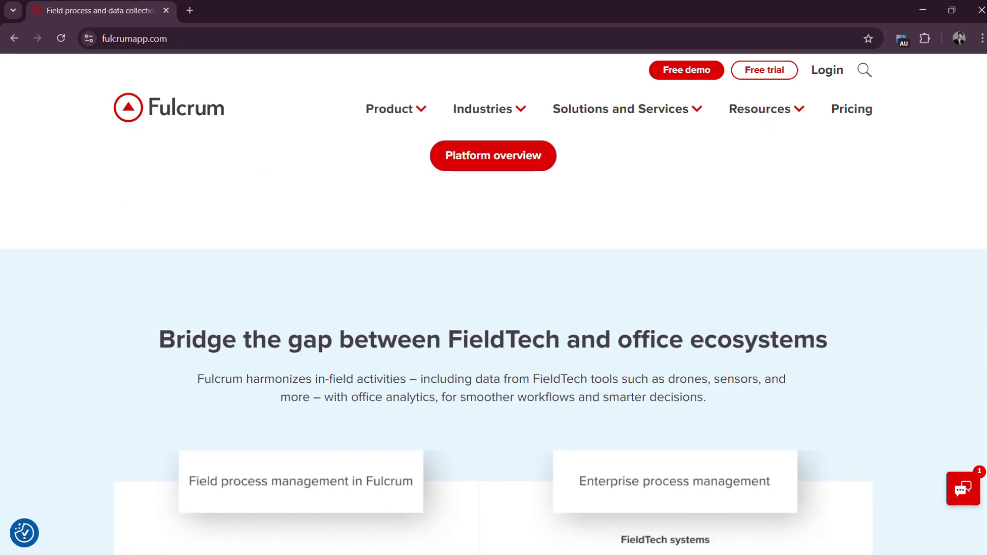
scroll(494, 309, down, 2)
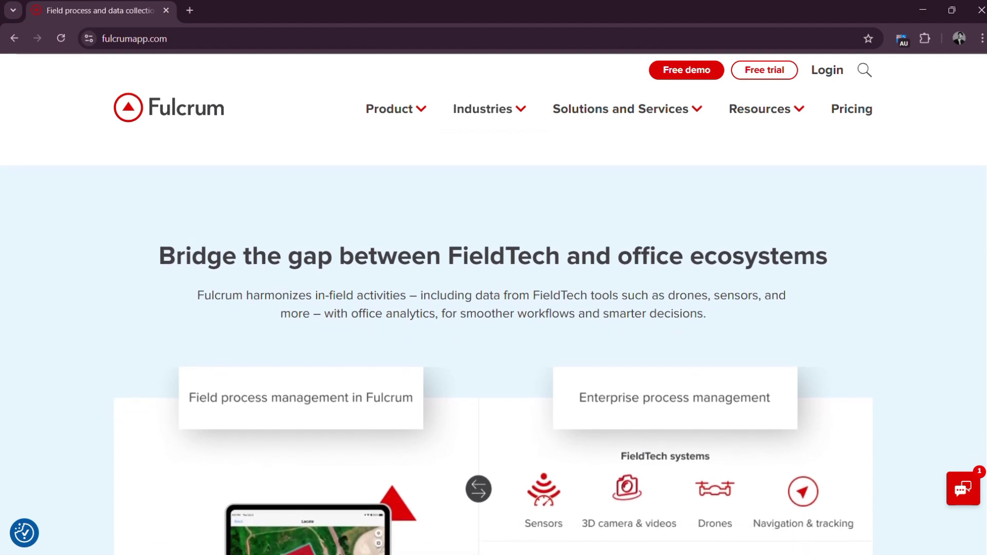
scroll(494, 309, down, 2)
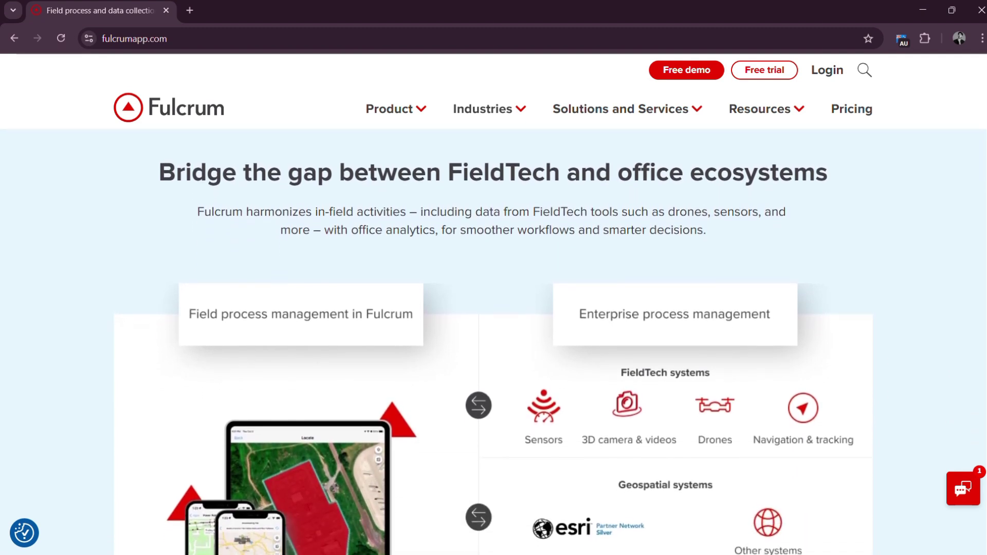
scroll(494, 308, down, 2)
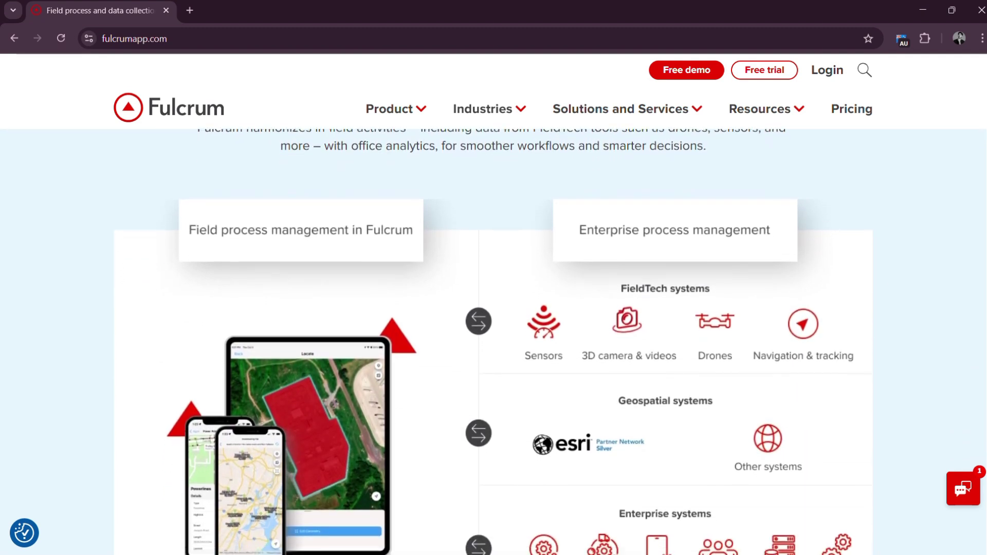
scroll(494, 309, down, 2)
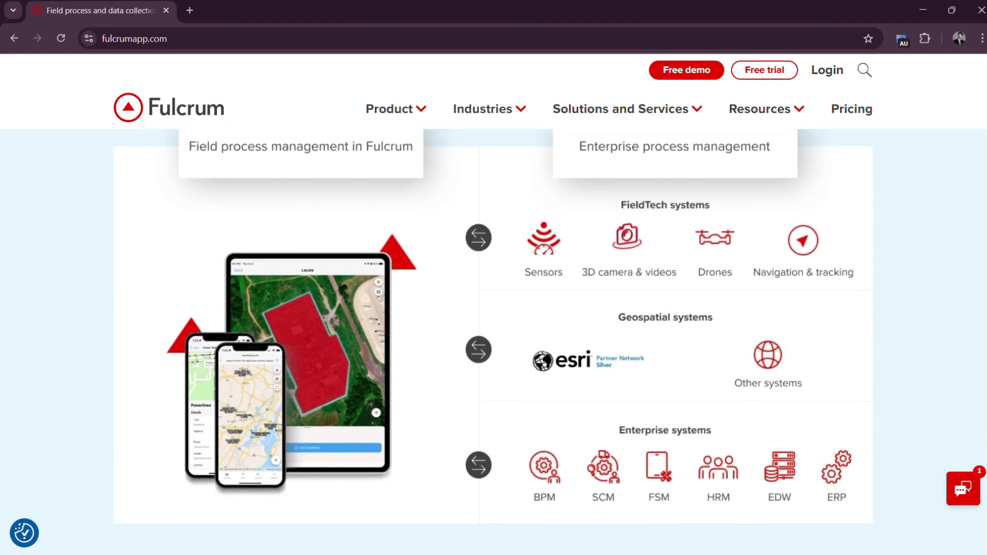
scroll(494, 309, down, 2)
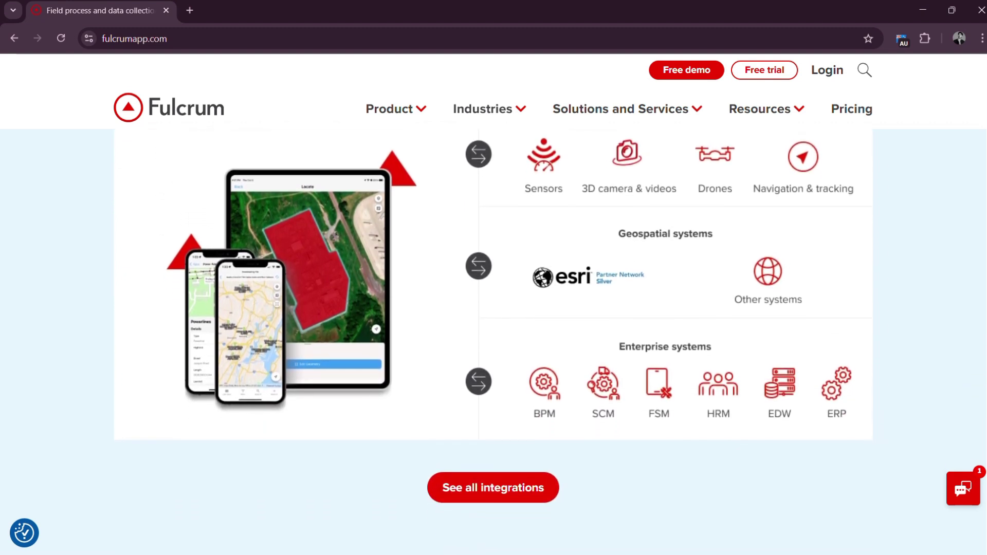
scroll(494, 309, down, 2)
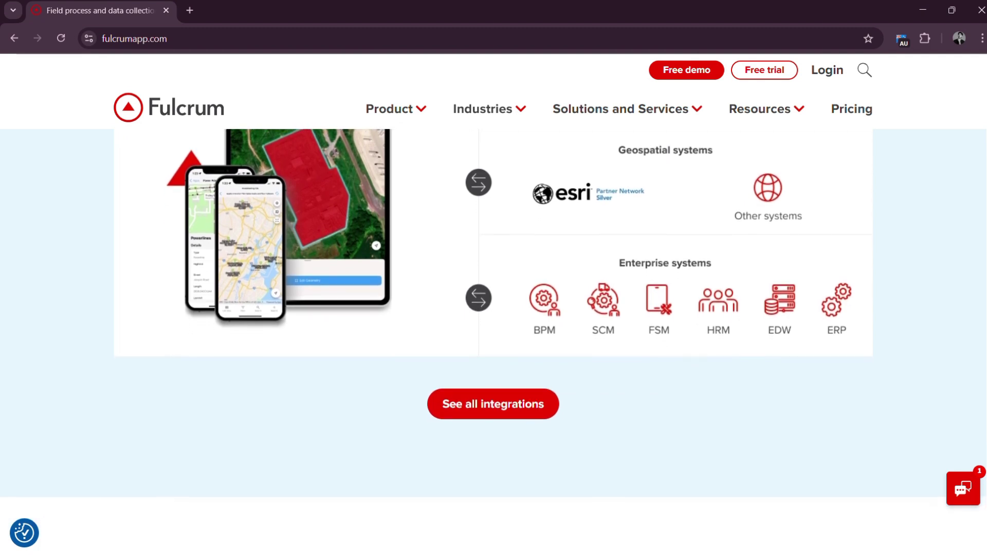
scroll(494, 309, down, 2)
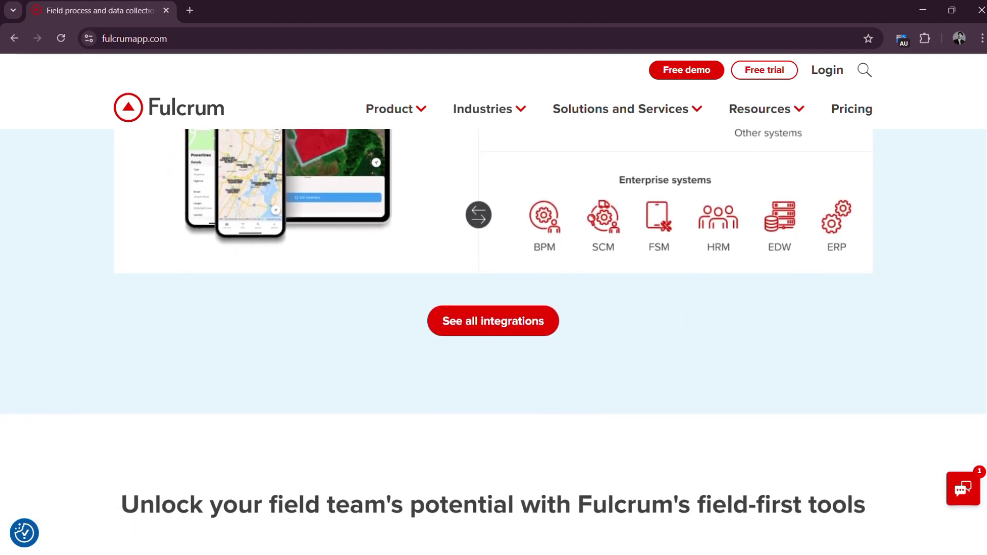
scroll(493, 309, down, 2)
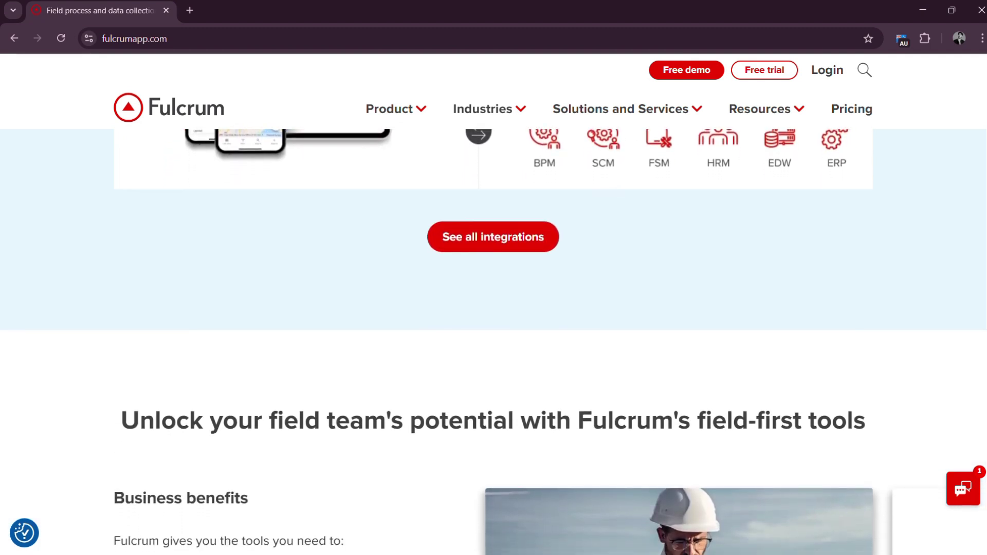
scroll(493, 309, down, 2)
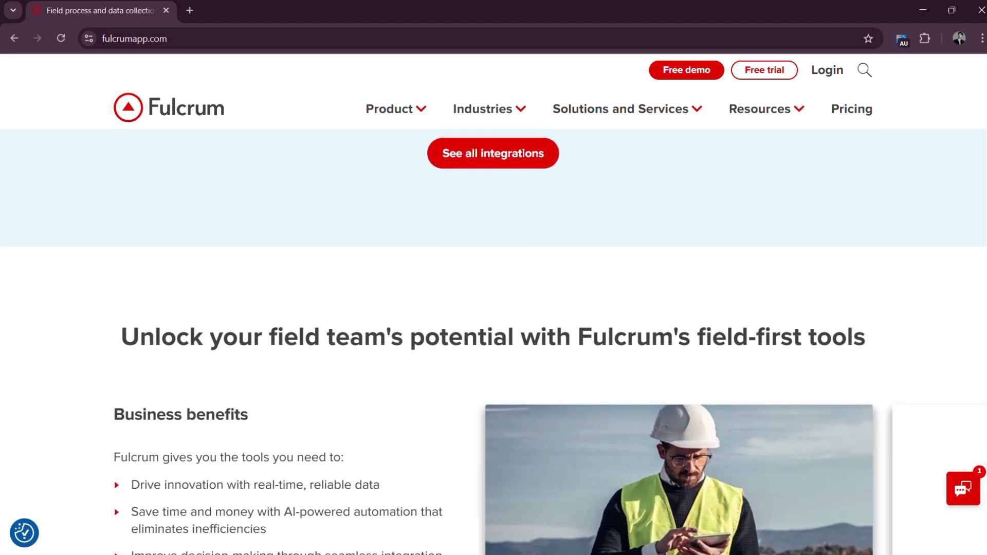
scroll(494, 309, down, 2)
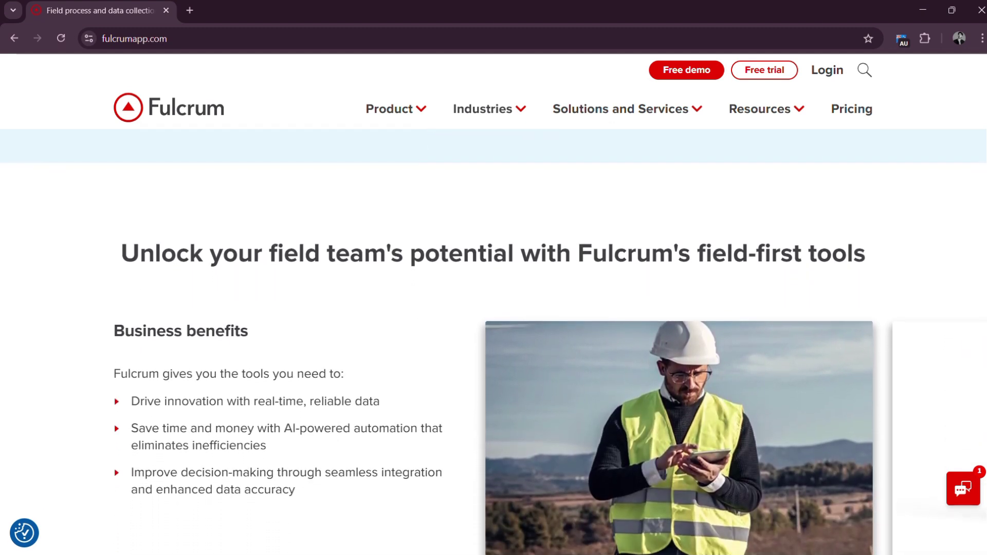
scroll(494, 309, down, 2)
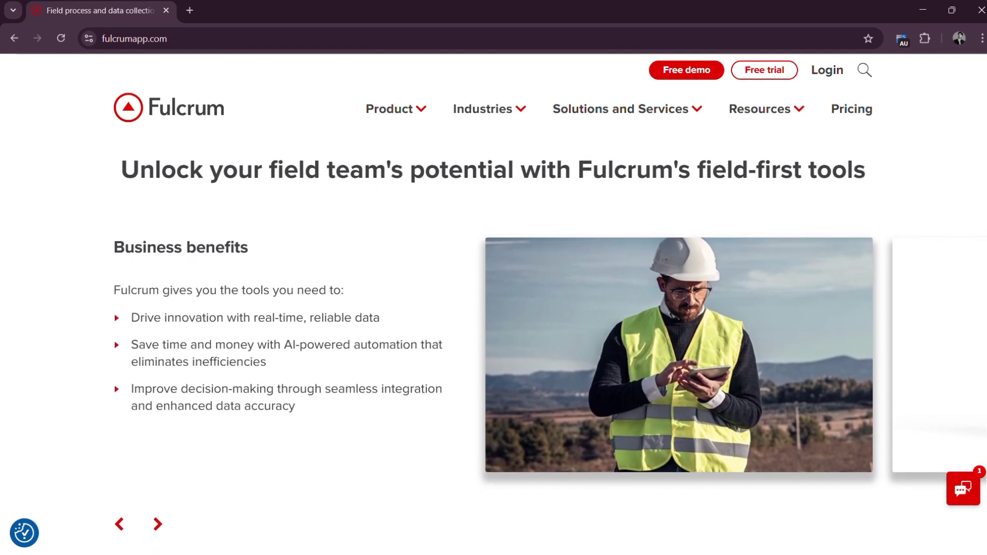
scroll(494, 309, down, 2)
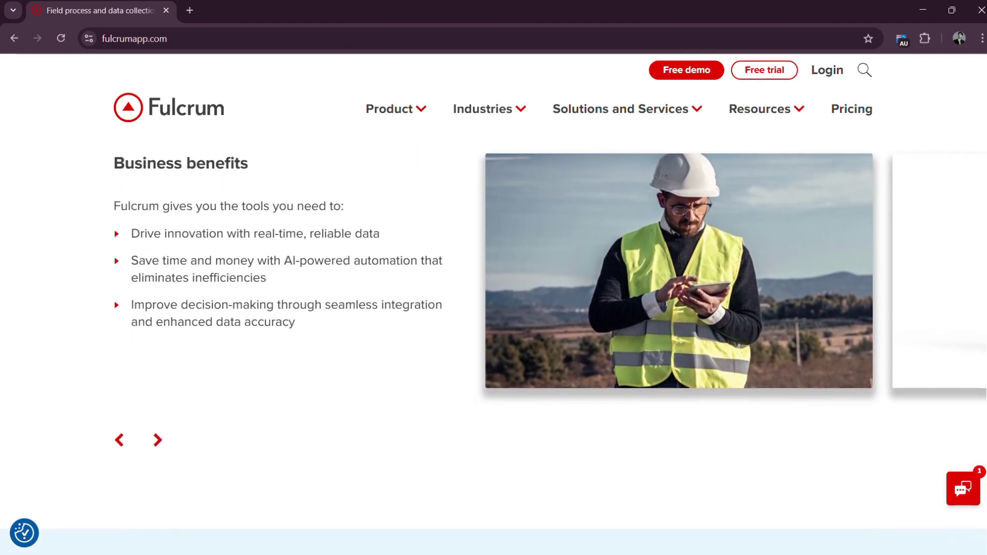
scroll(494, 308, down, 2)
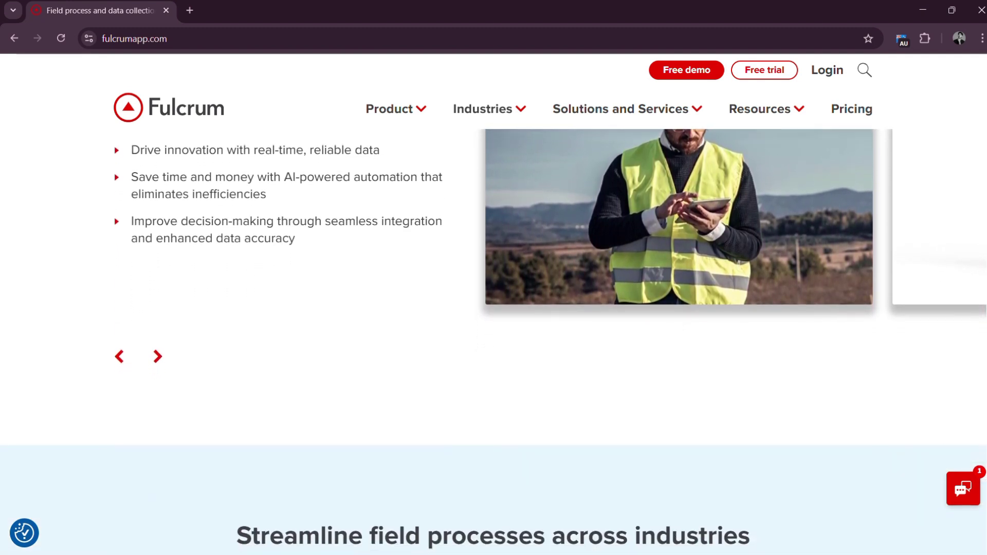
scroll(494, 309, down, 2)
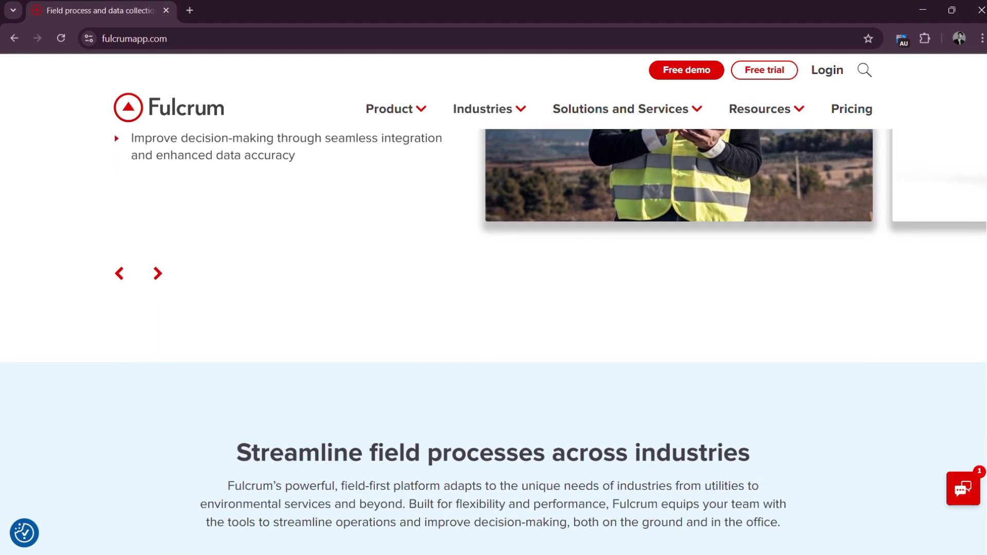
scroll(493, 308, down, 2)
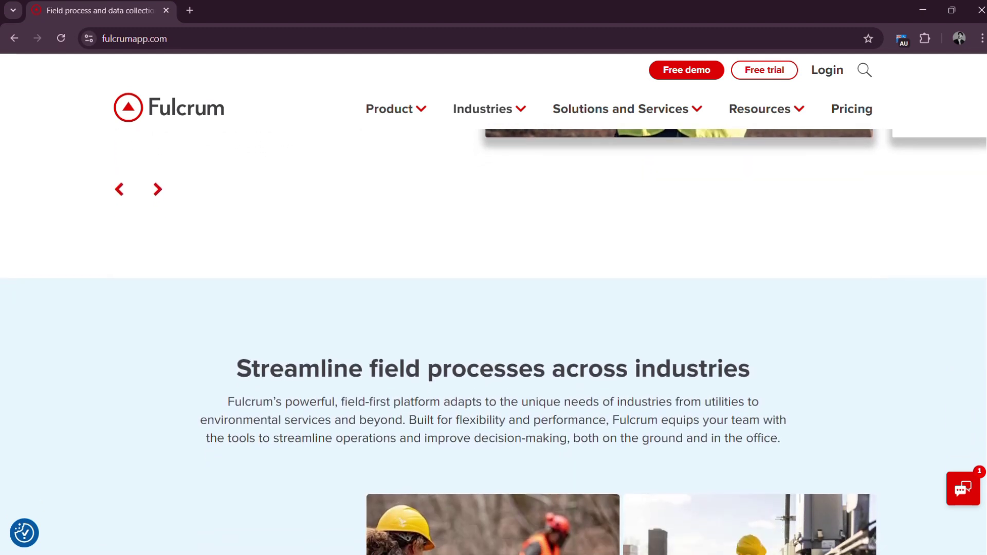
scroll(494, 309, down, 1)
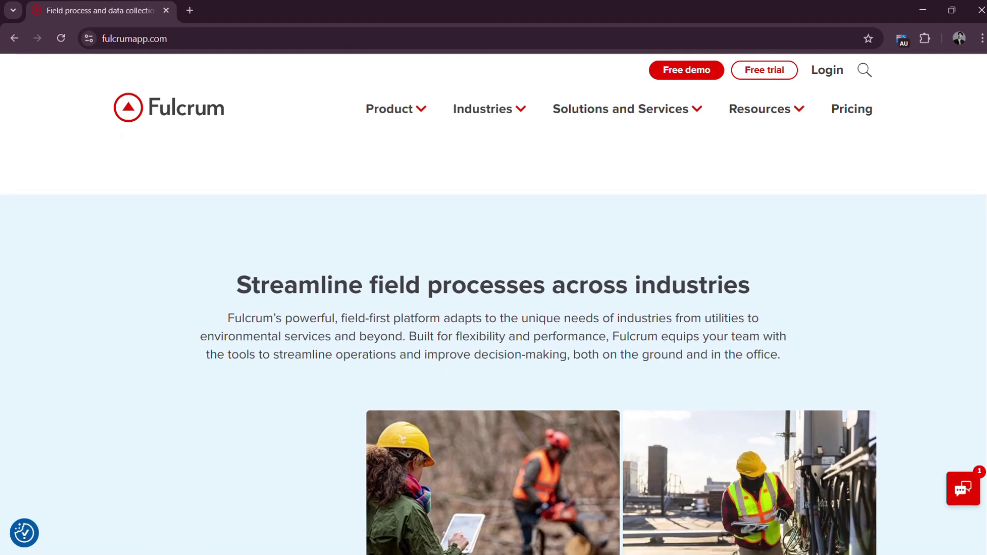
scroll(494, 309, down, 1)
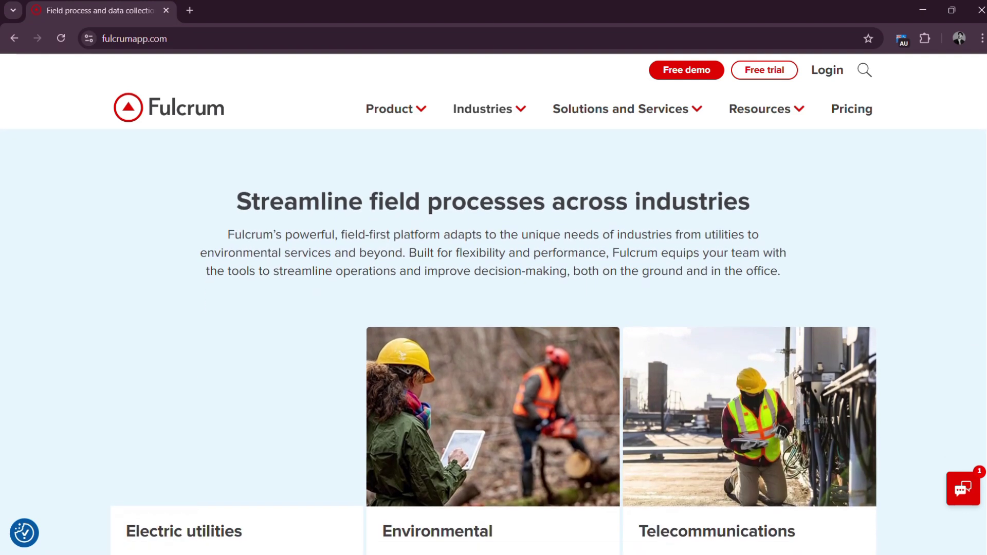
scroll(494, 308, down, 2)
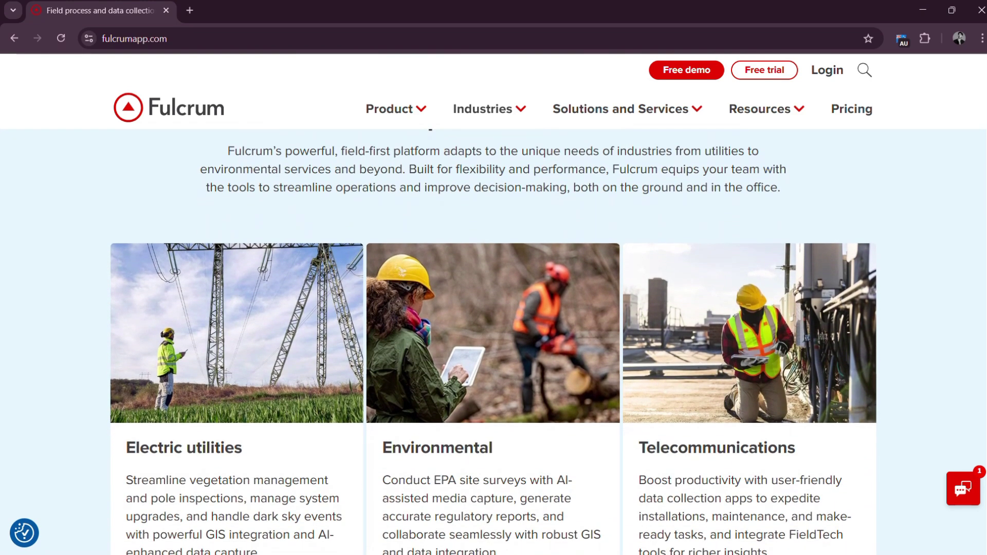
scroll(494, 308, down, 2)
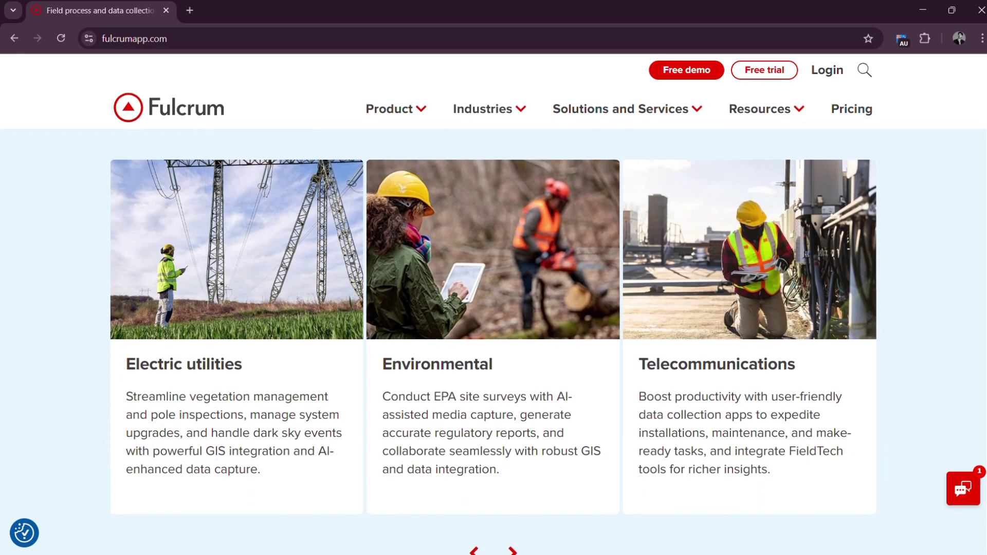
scroll(494, 309, down, 2)
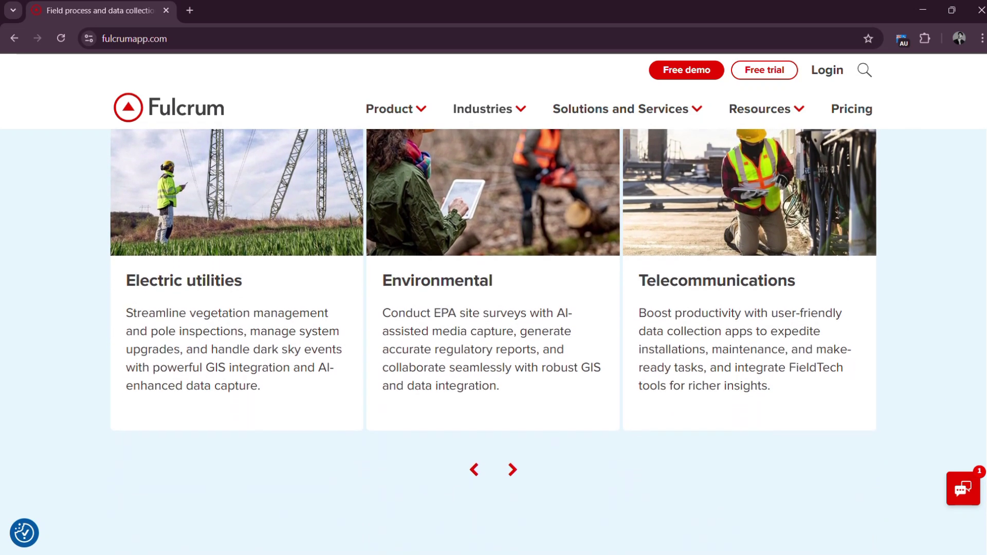
scroll(493, 308, down, 2)
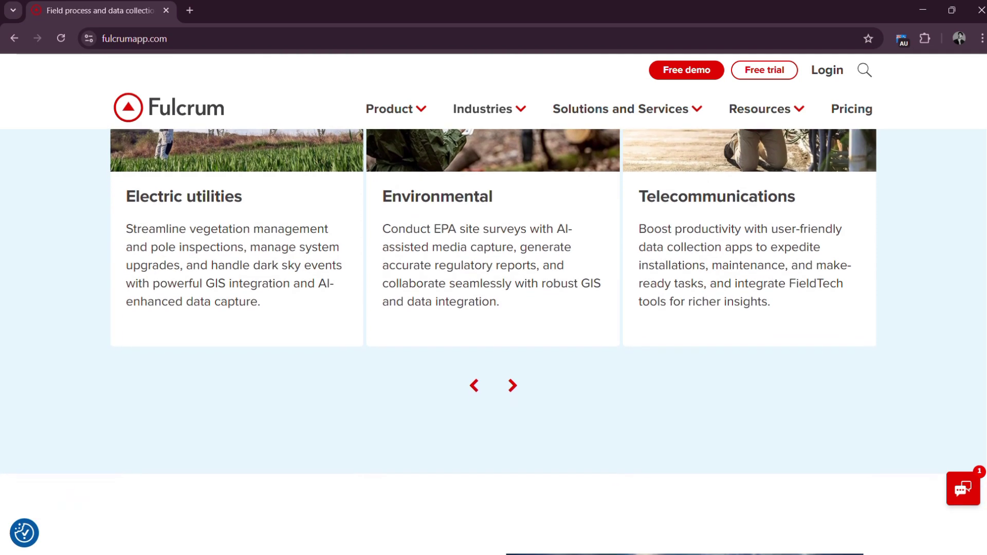
scroll(493, 308, down, 2)
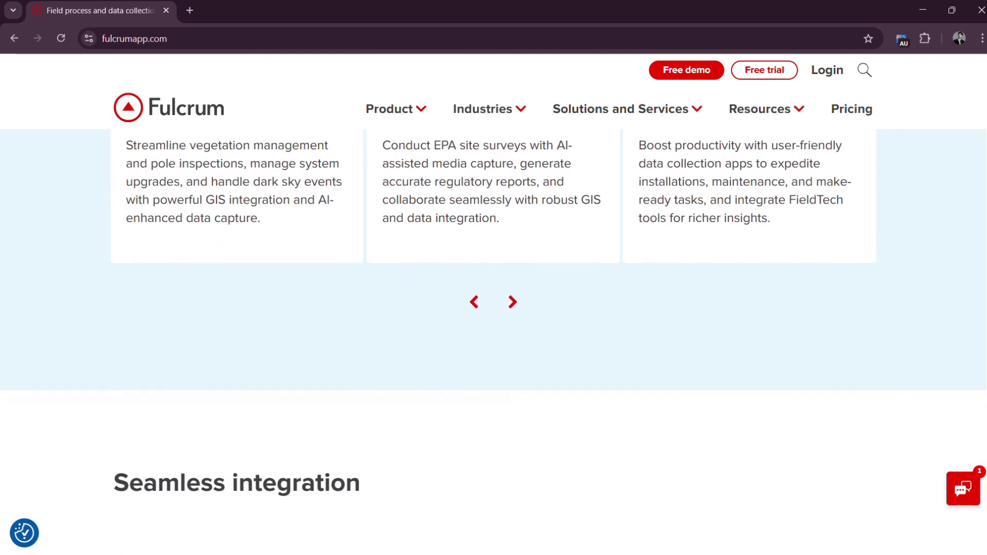
scroll(494, 308, down, 2)
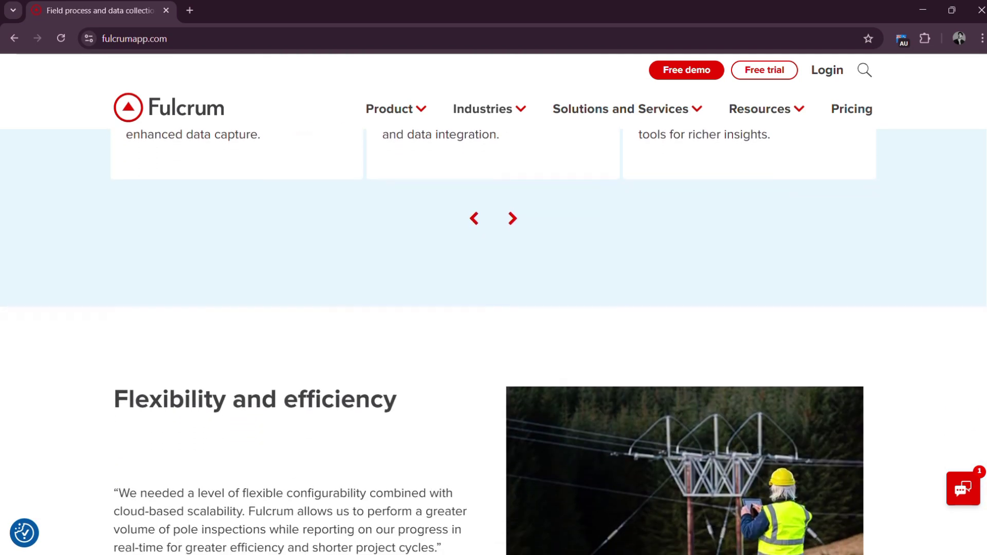
scroll(494, 308, down, 2)
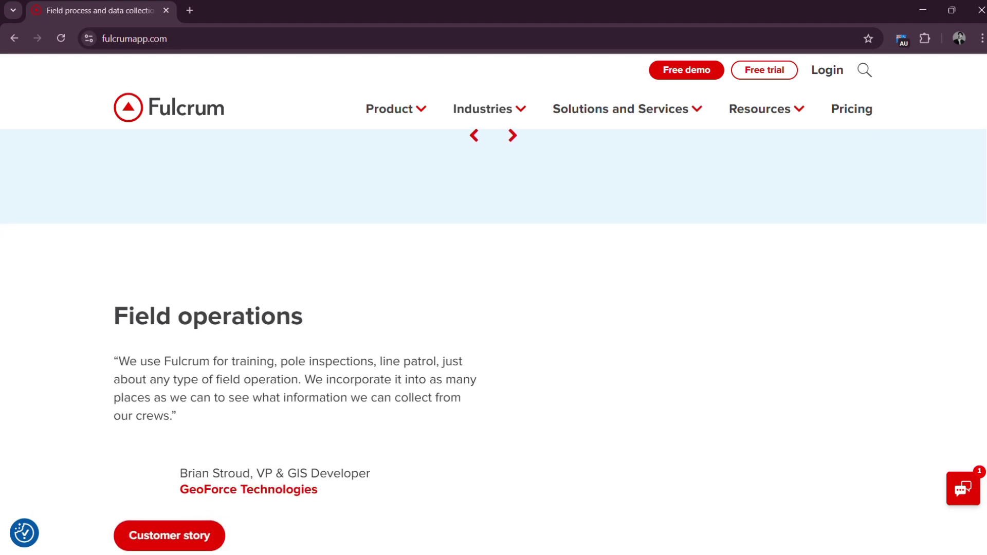
scroll(494, 309, down, 1)
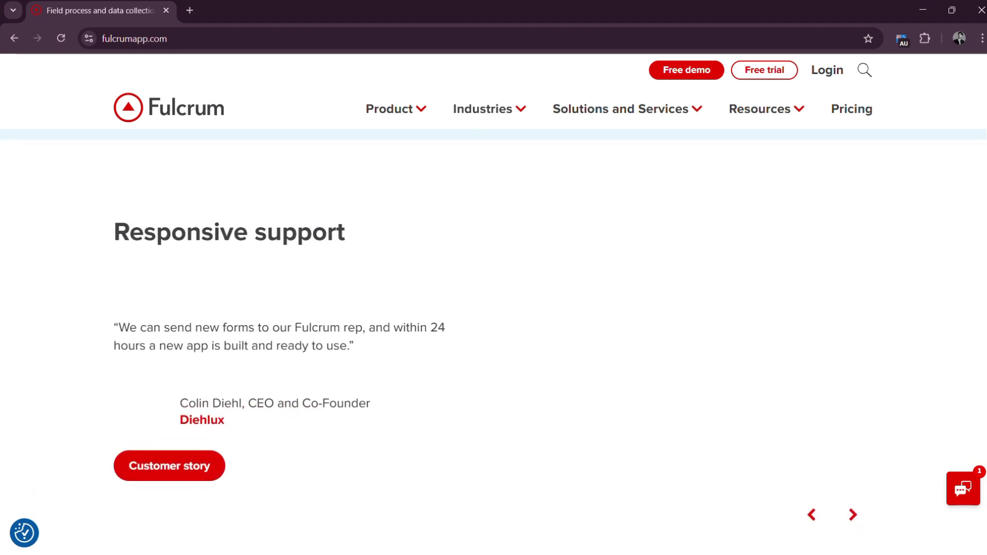
scroll(493, 309, down, 2)
scroll(494, 309, down, 2)
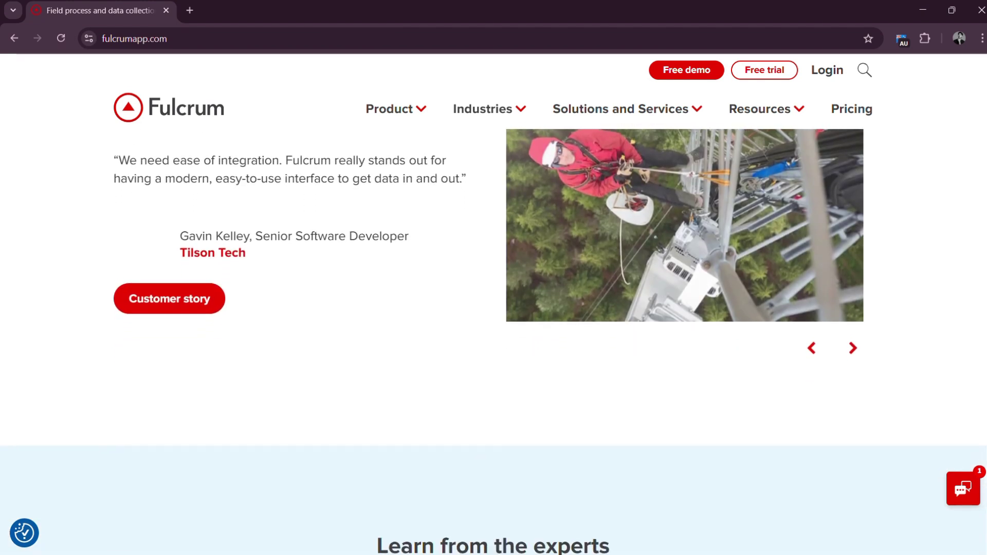
scroll(494, 309, down, 2)
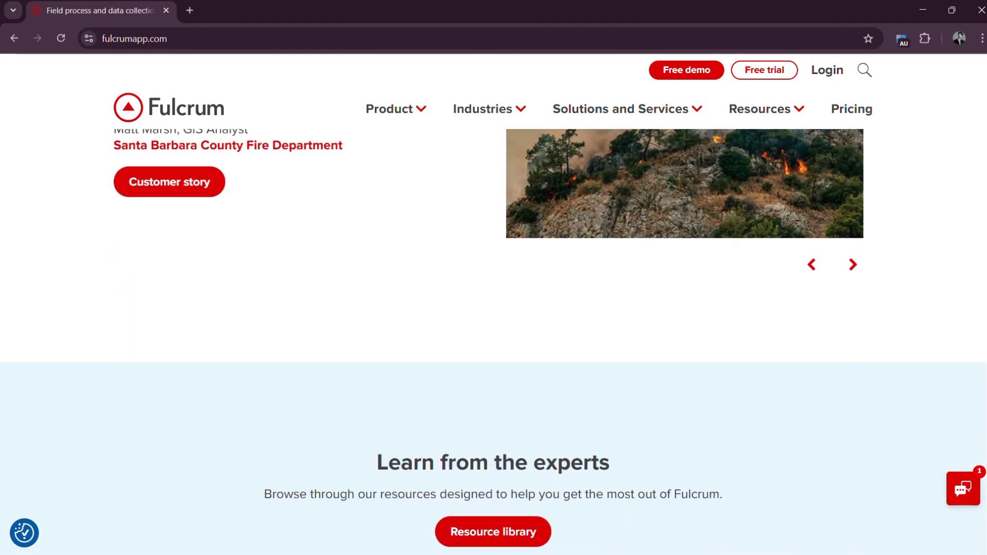
scroll(494, 309, down, 2)
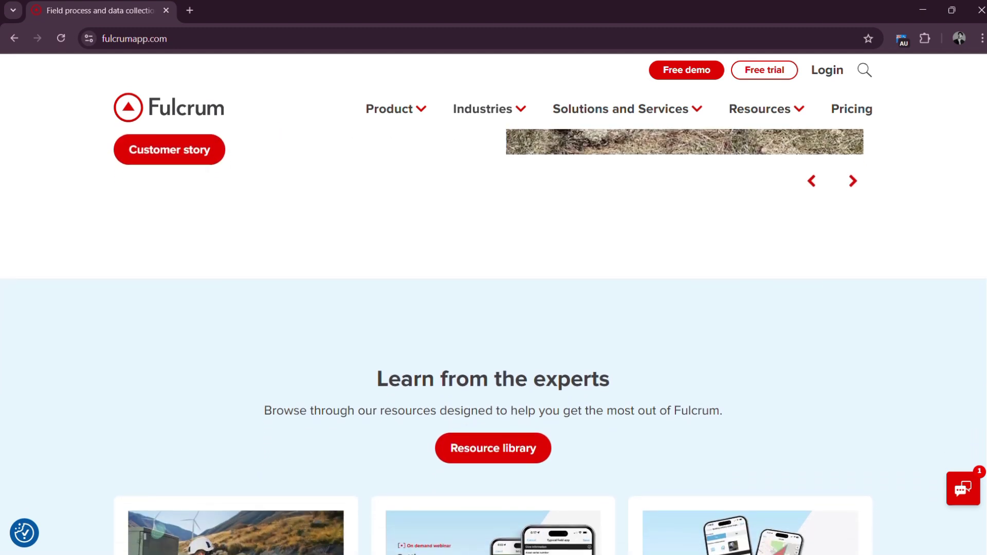
scroll(494, 309, down, 2)
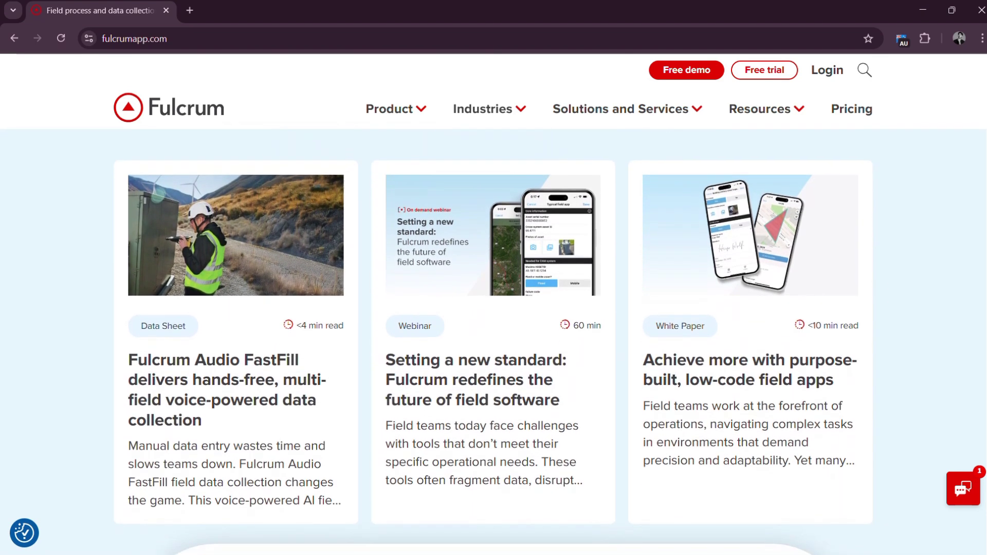
scroll(493, 308, down, 2)
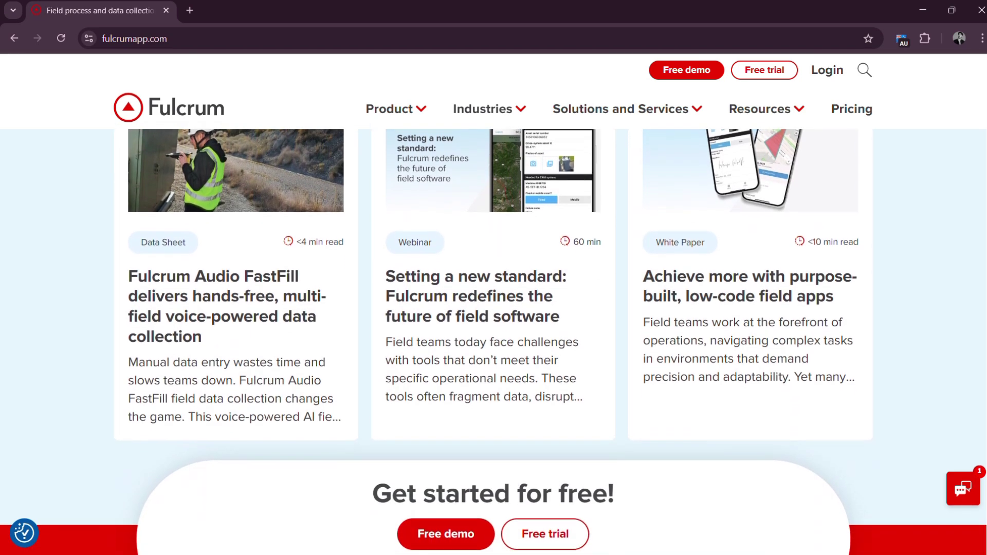
scroll(494, 308, down, 2)
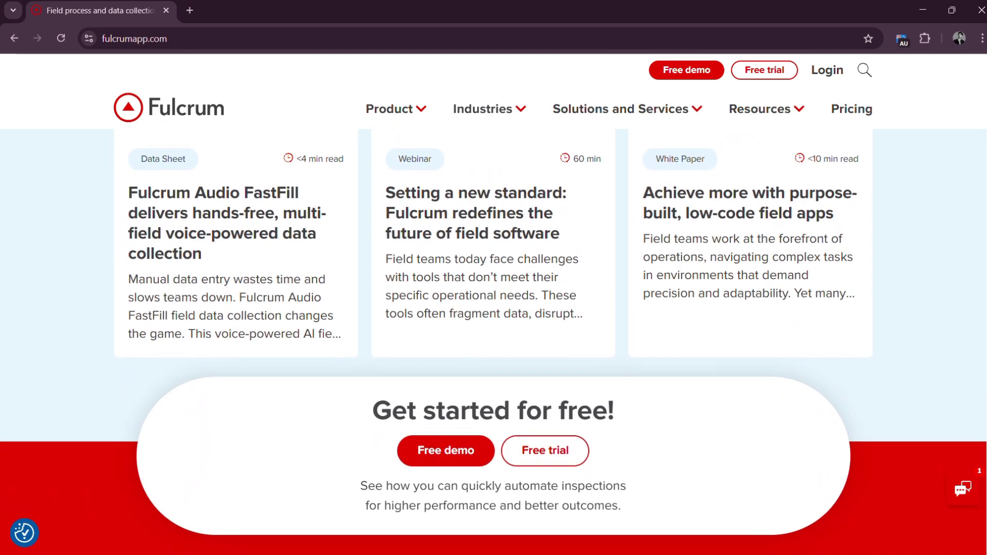
scroll(494, 309, down, 2)
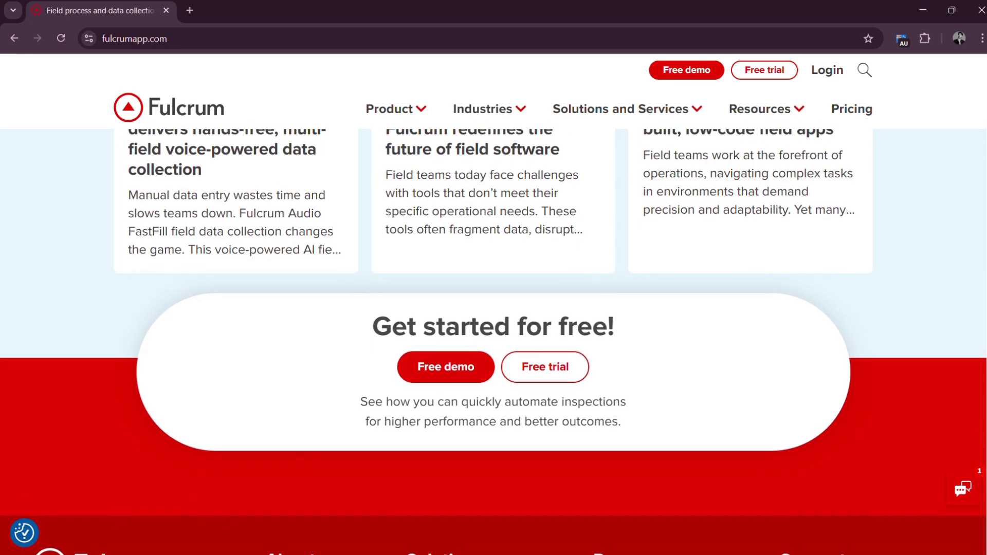
scroll(494, 308, down, 2)
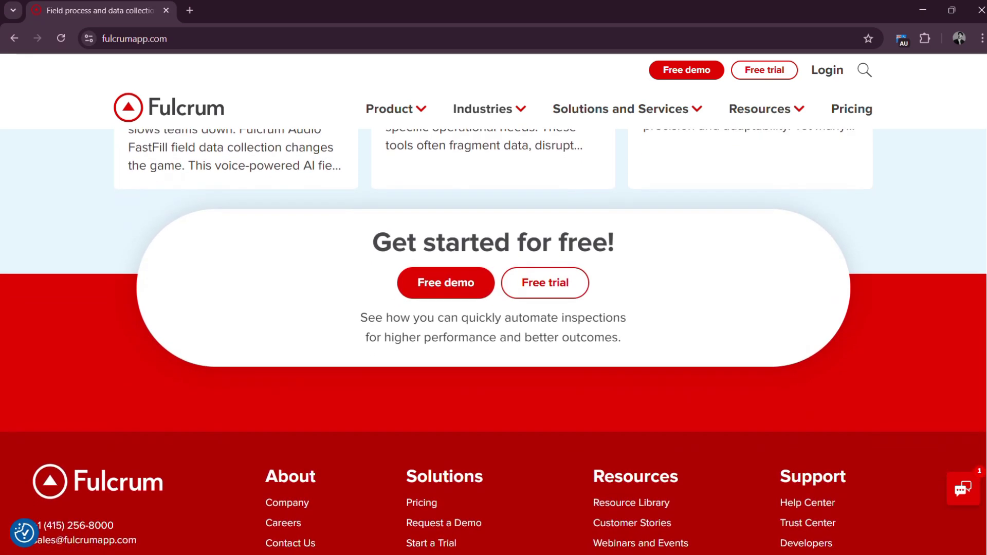
scroll(494, 308, down, 2)
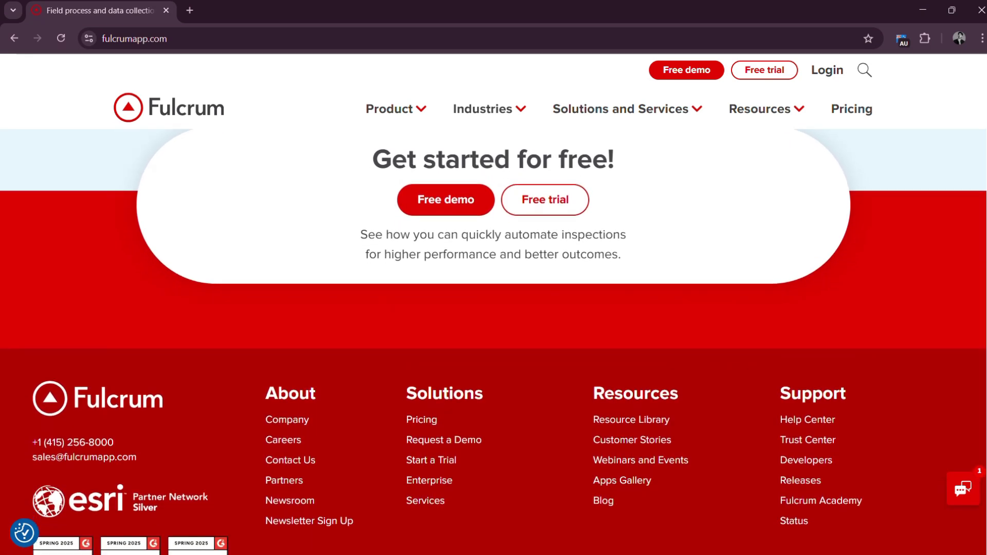
scroll(494, 309, down, 2)
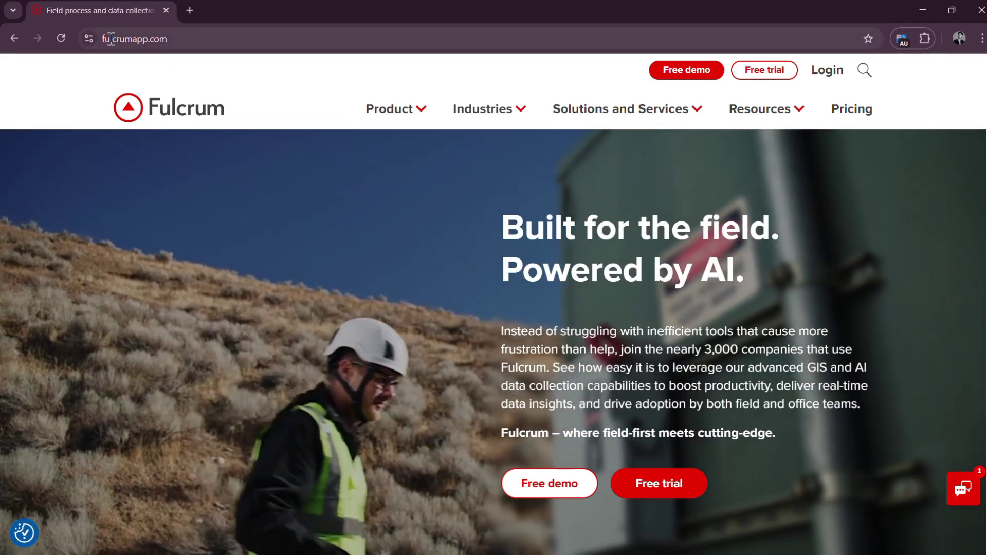
Go to fulcrumapp.com and start the Free trial sign-up to reach the App Builder.
click(107, 39)
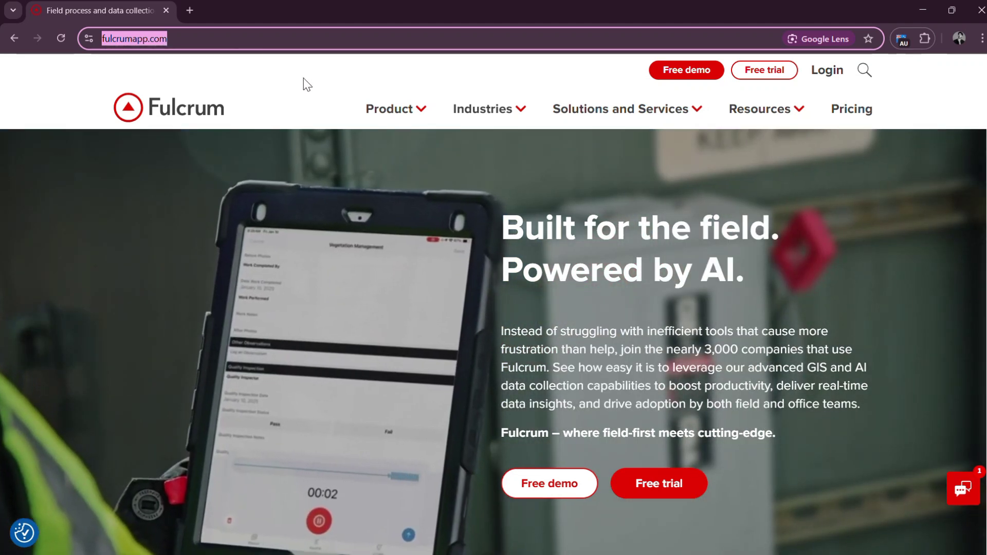
click(310, 85)
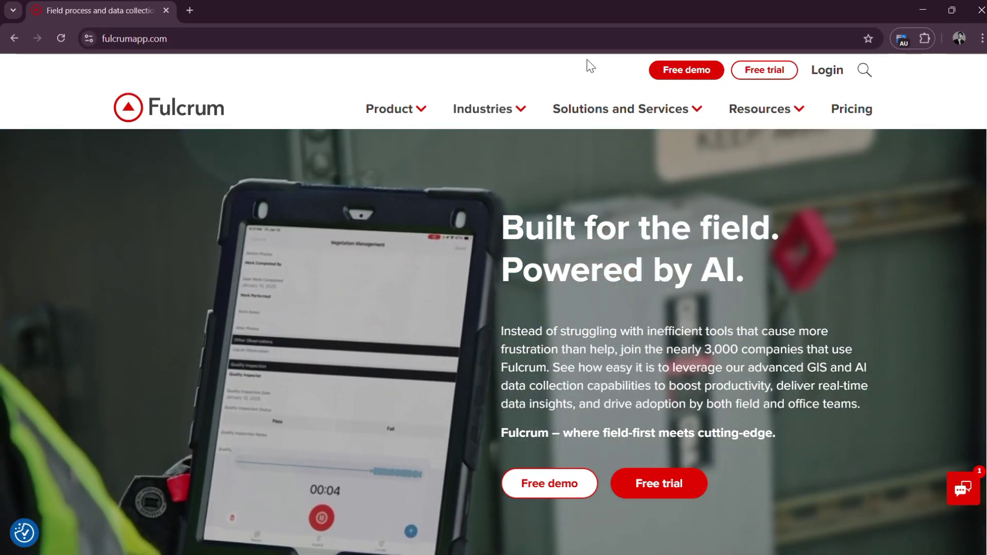
click(769, 77)
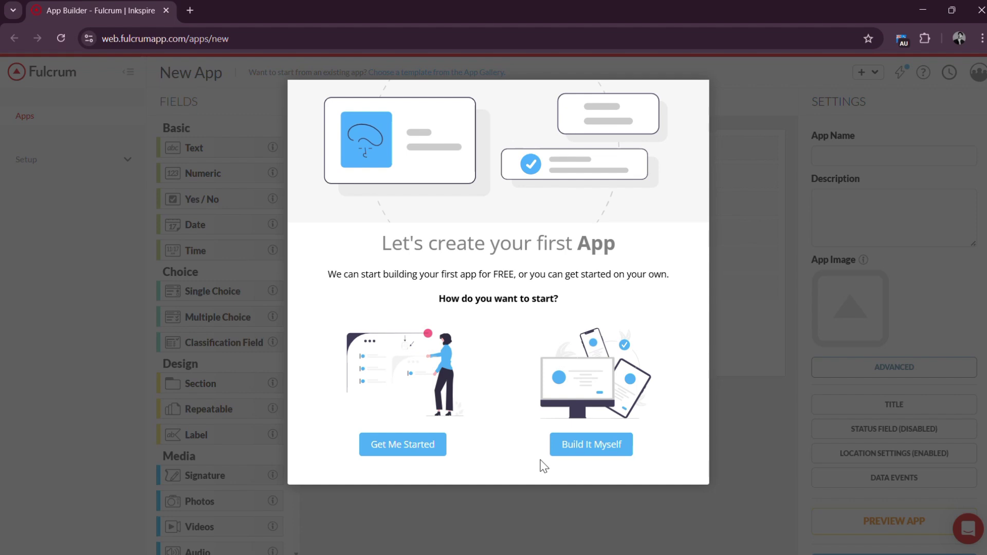
Build the app from scratch with 'Fulcrum App Tutorial for Beginners 2025' as its name and description.
click(574, 445)
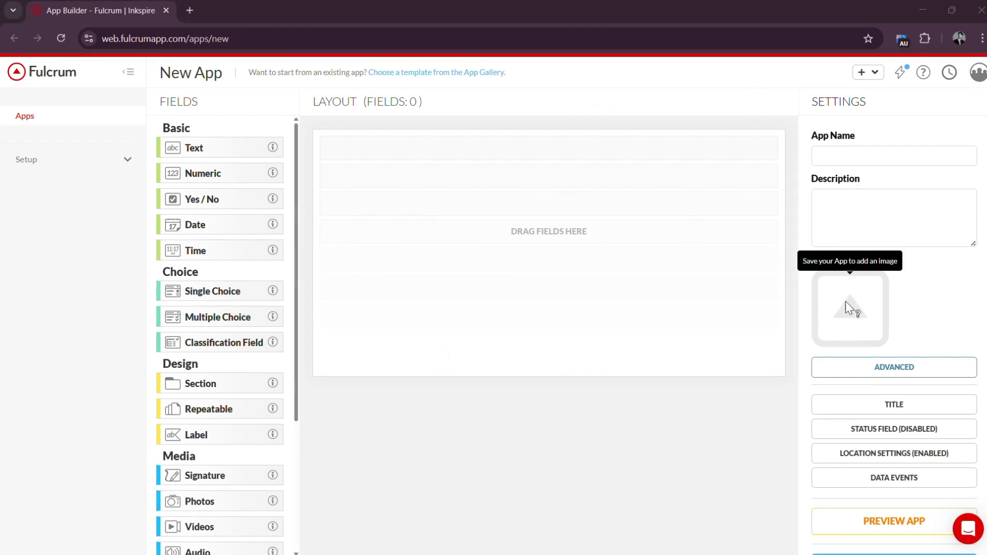
click(874, 155)
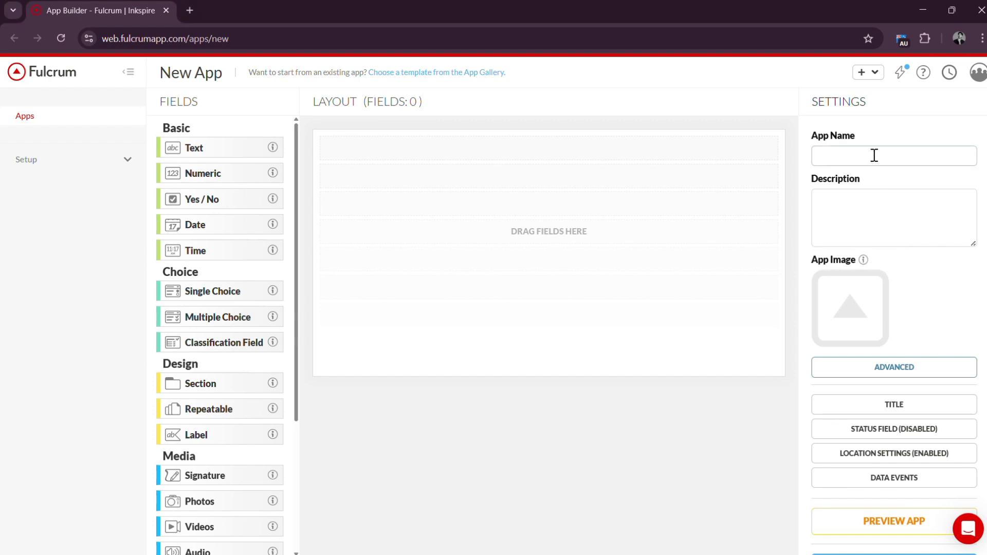
text(Fulcrum App Tutorial for Beginners 2025 | Collect Field Data with Ease)
click(869, 198)
text(Fulcrum App Tutorial for Beginners 2025 | Collect Field Data with Ease)
Save the app and dismiss the save error message.
scroll(224, 458, down, 3)
scroll(225, 463, down, 2)
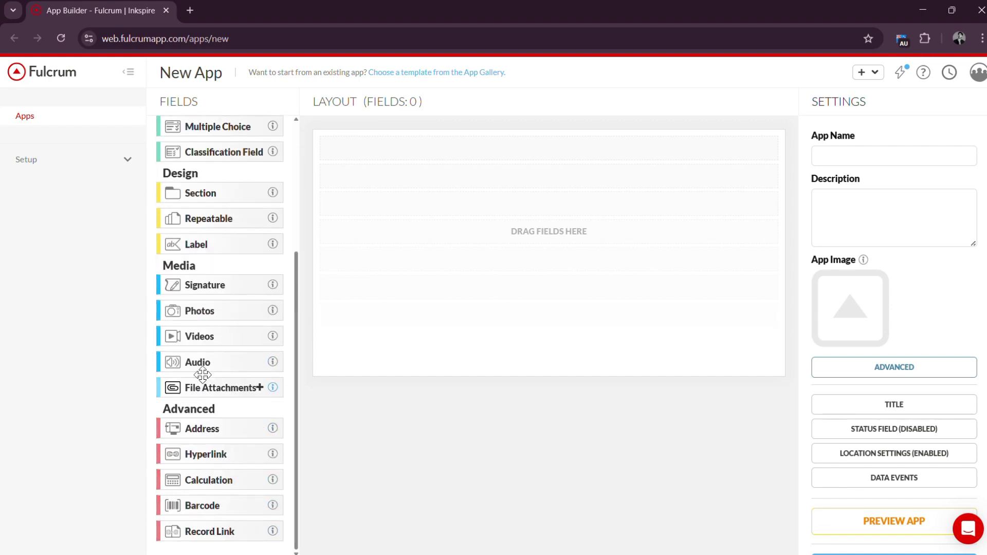
scroll(221, 344, up, 4)
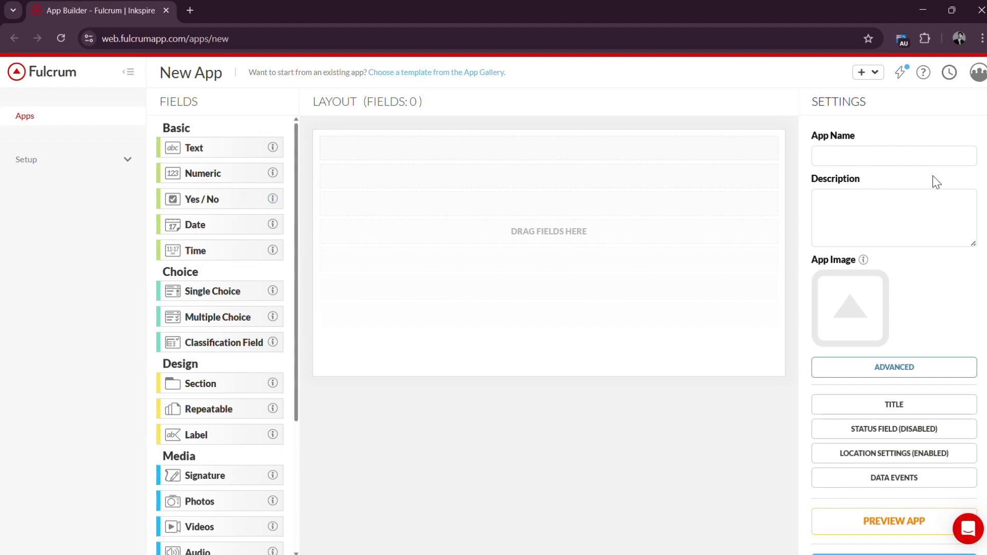
scroll(928, 396, down, 2)
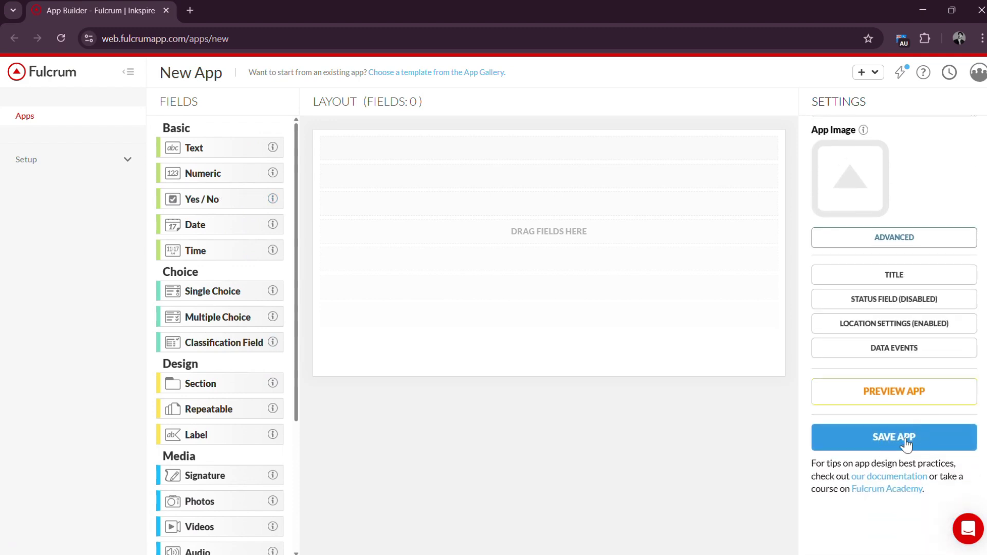
click(915, 442)
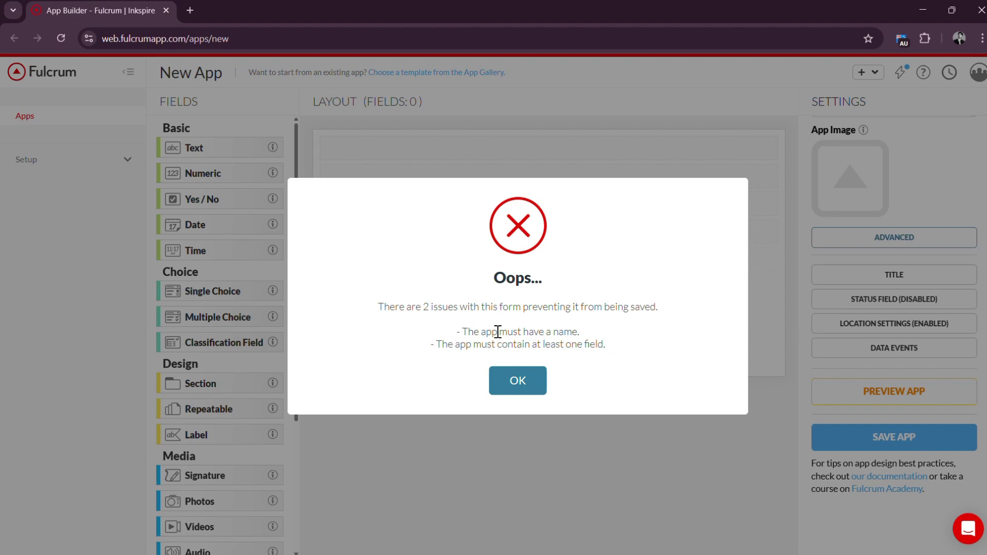
click(517, 381)
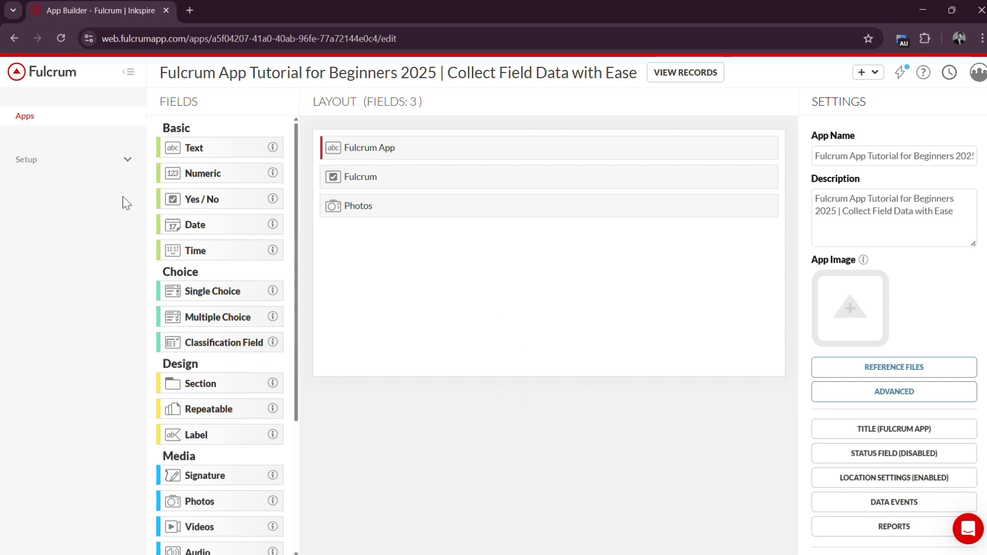
Open the Roles settings under Setup, leaving the builder, and cancel a new role.
click(128, 158)
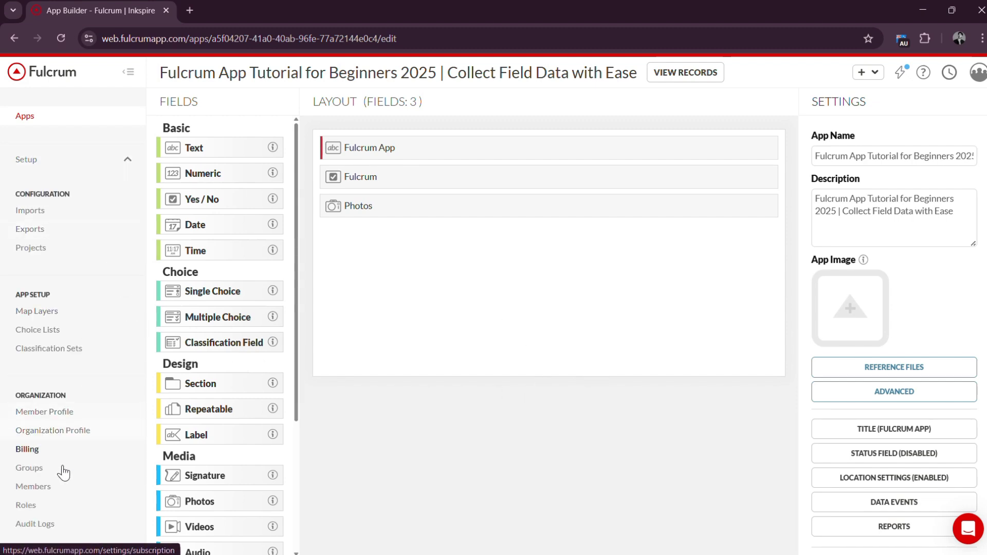
click(27, 505)
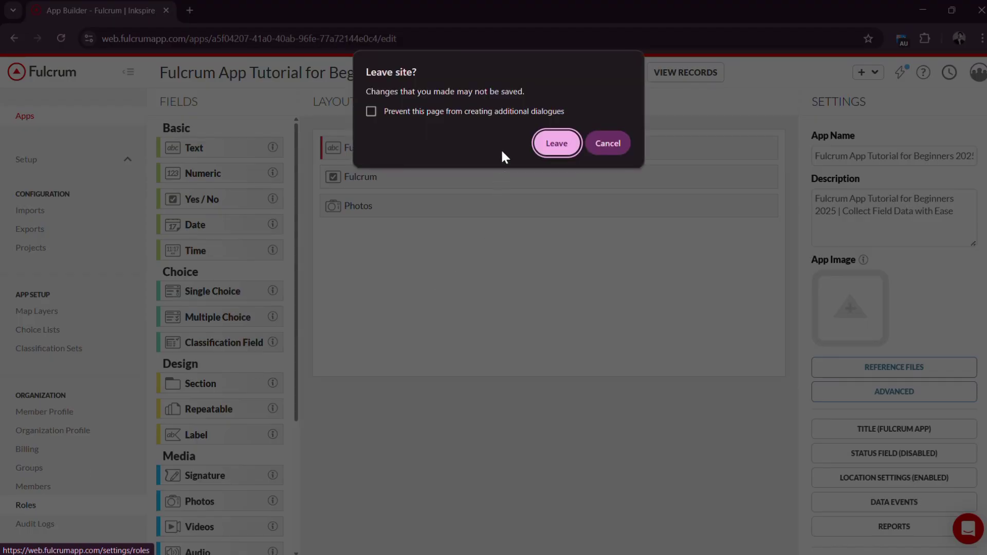
click(569, 141)
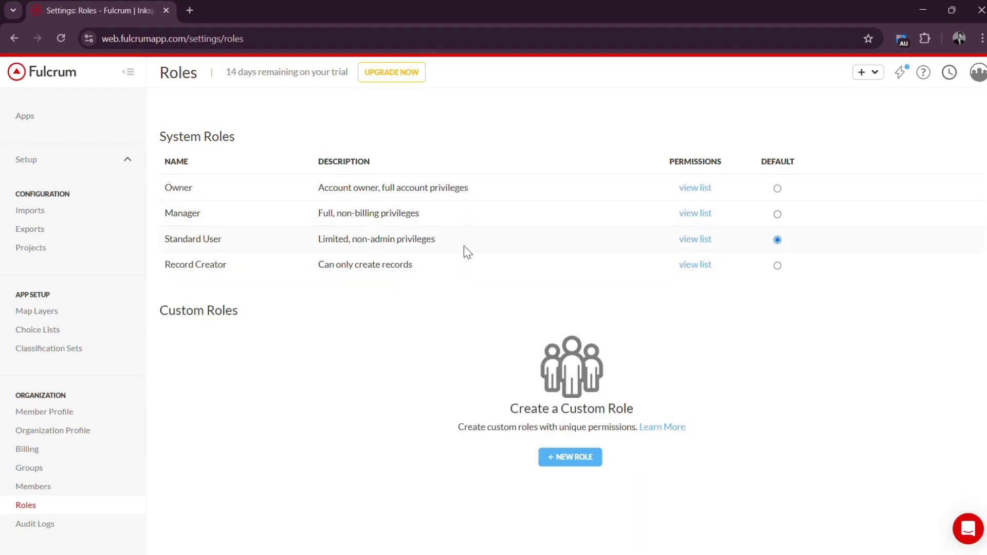
click(574, 456)
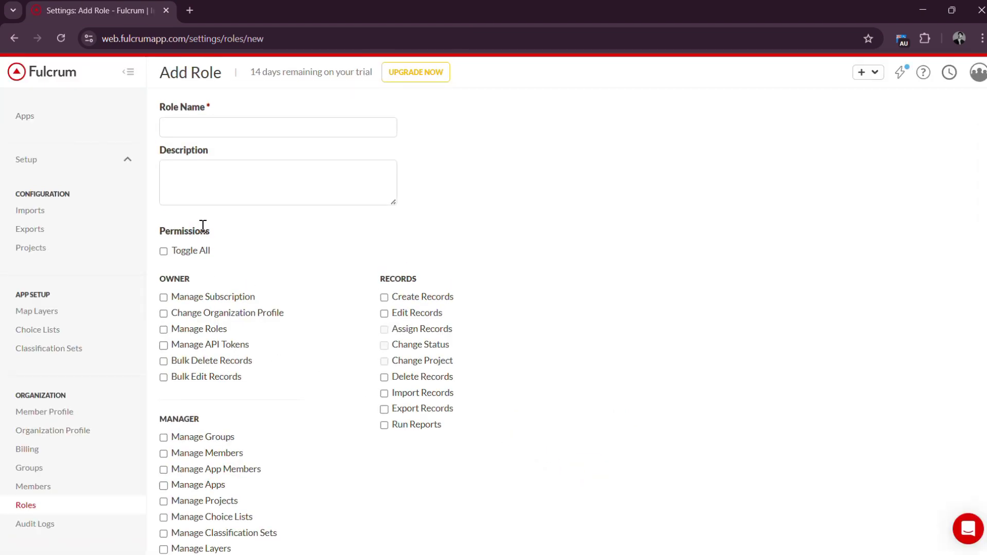
scroll(350, 356, down, 2)
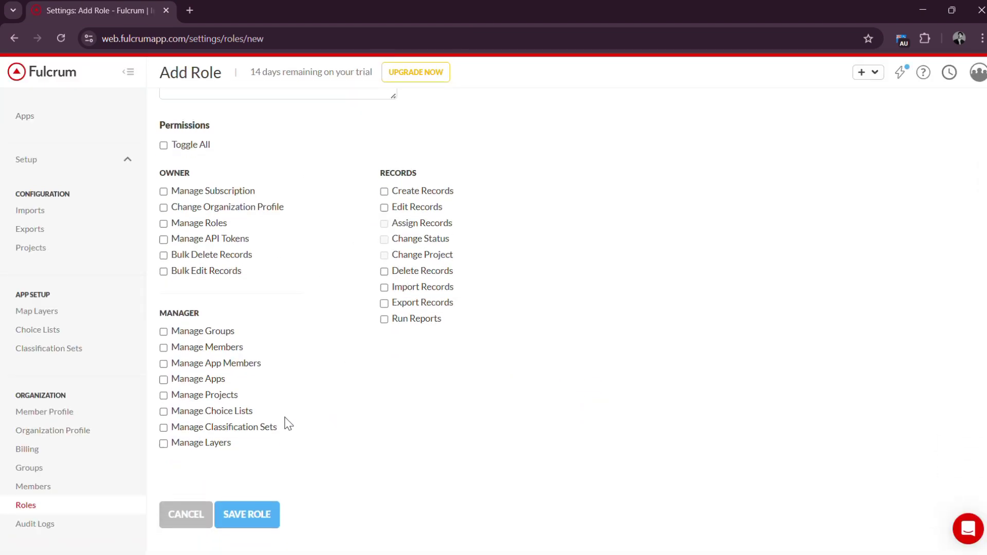
click(200, 522)
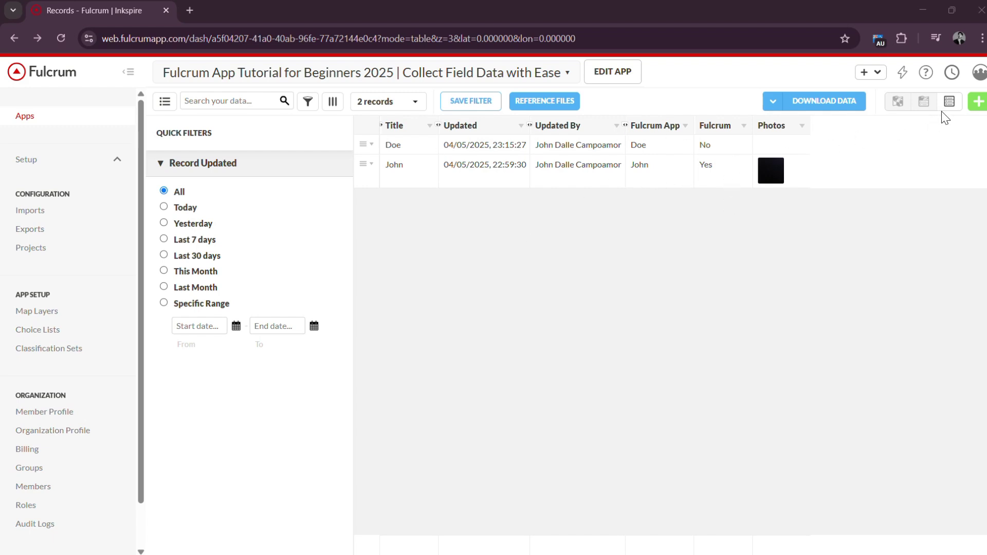
Add and save a record near Manaus with Fulcrum App 'Fulcrum' and Yes.
click(979, 100)
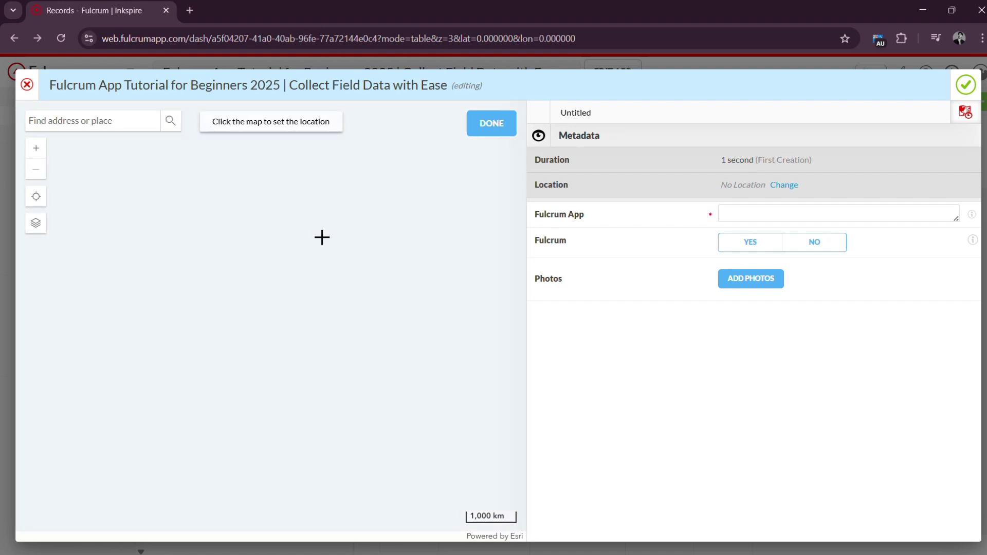
scroll(148, 310, up, 5)
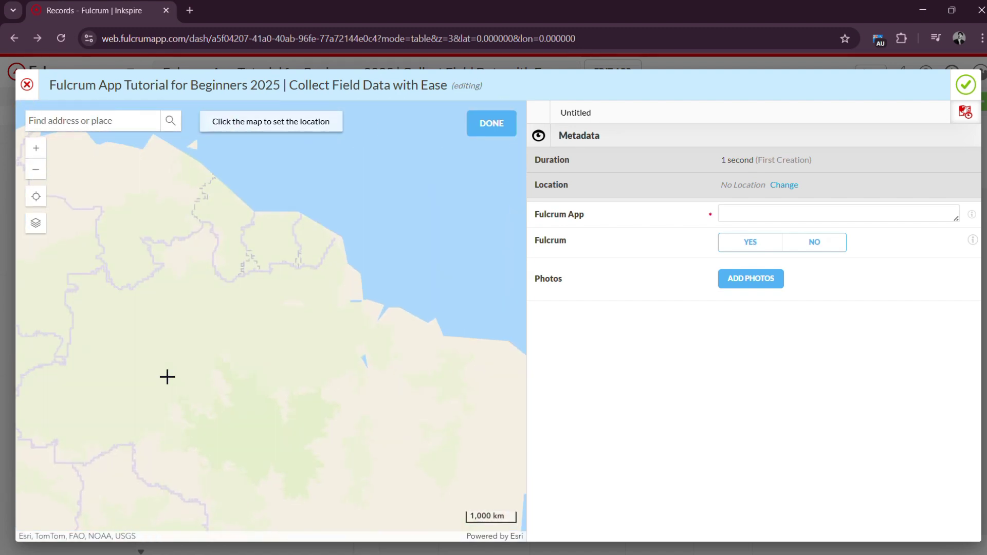
scroll(154, 435, up, 6)
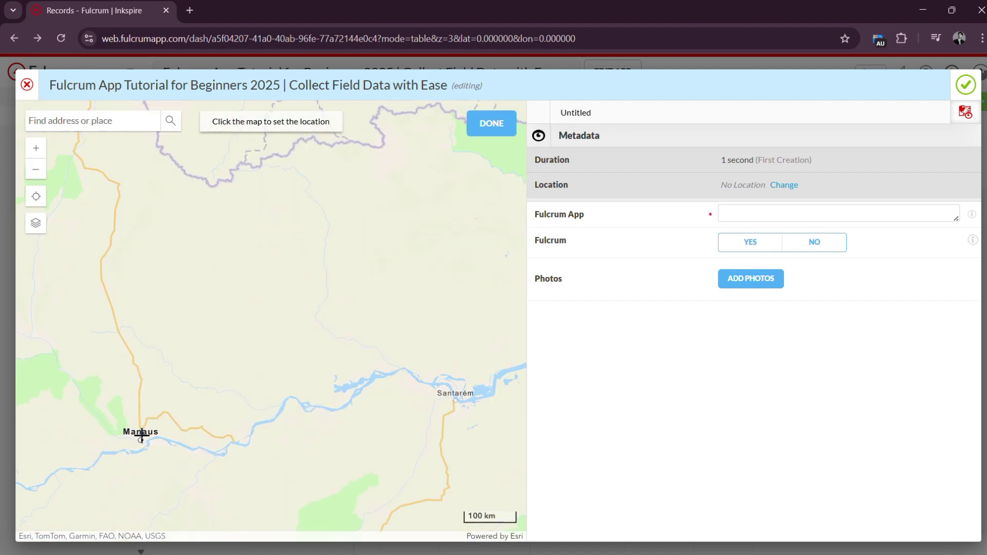
click(221, 396)
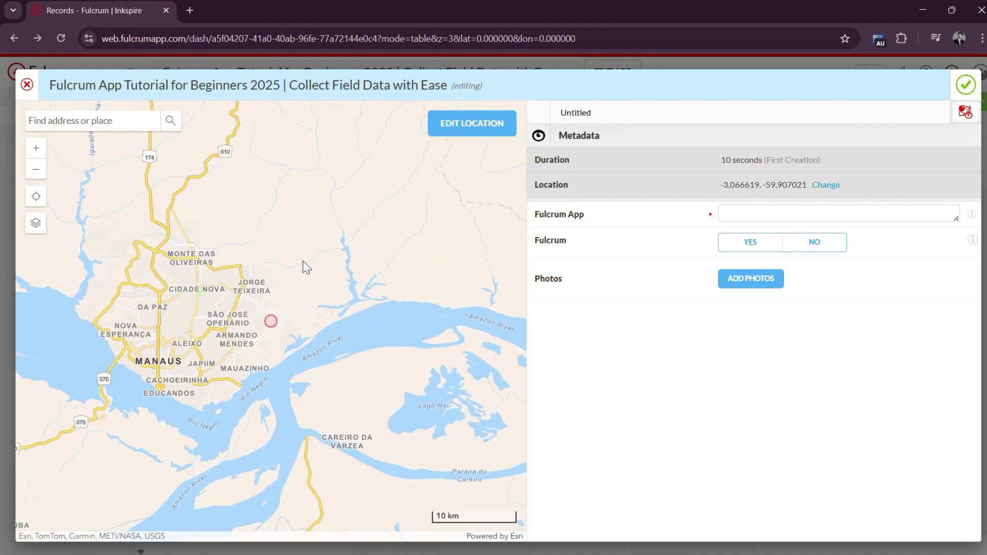
click(772, 212)
text(Fulcrum)
click(767, 246)
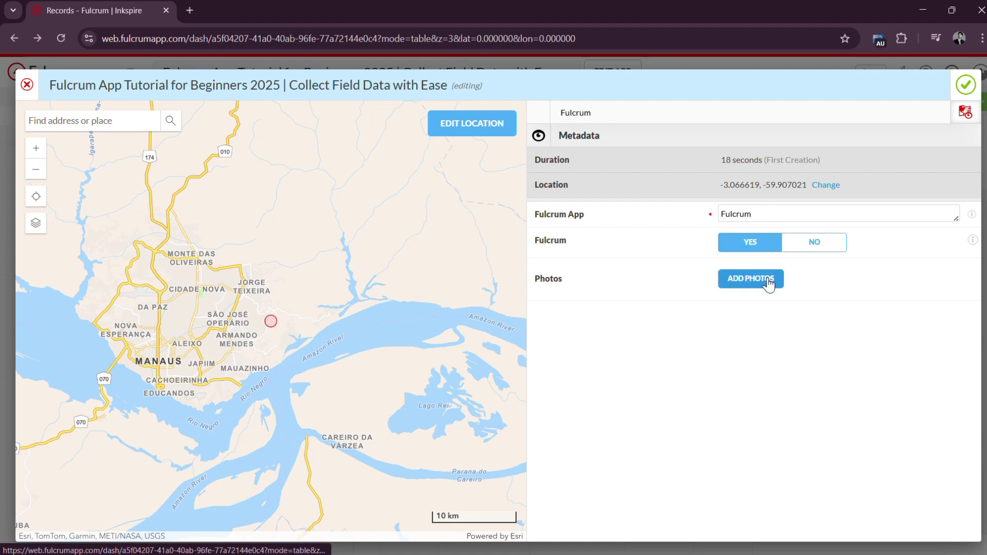
click(965, 86)
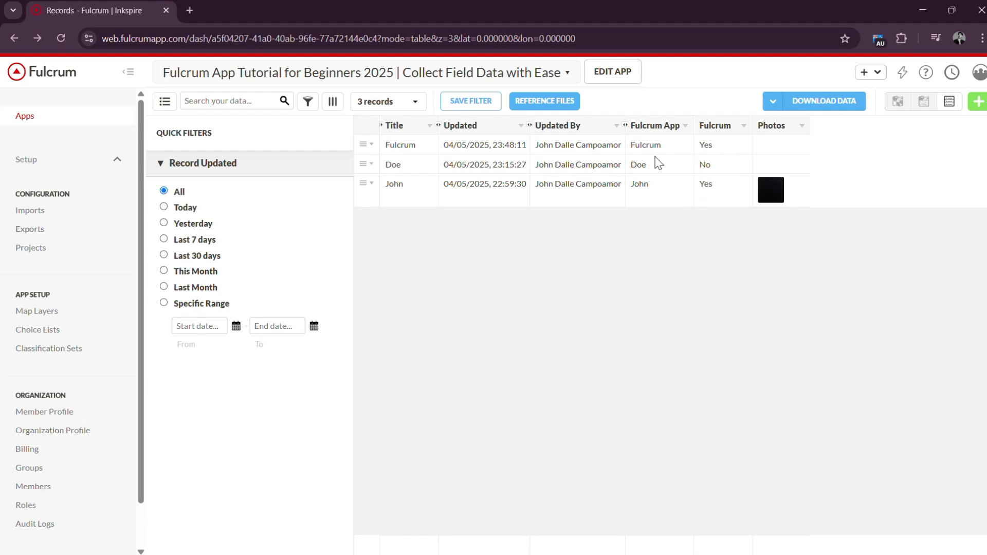
Show the tutorial app's records on the map view, then go to the Exports page.
key(alt+Left)
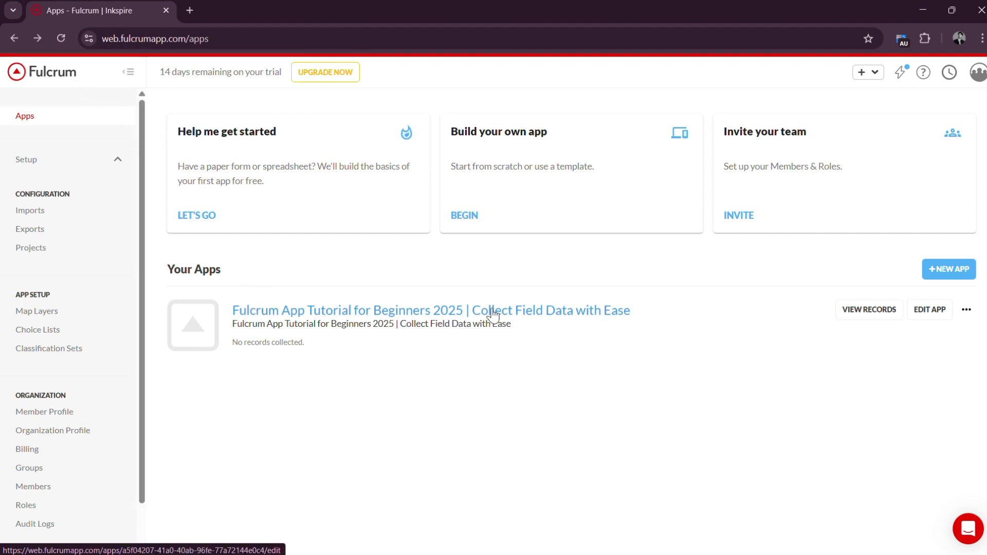
click(866, 315)
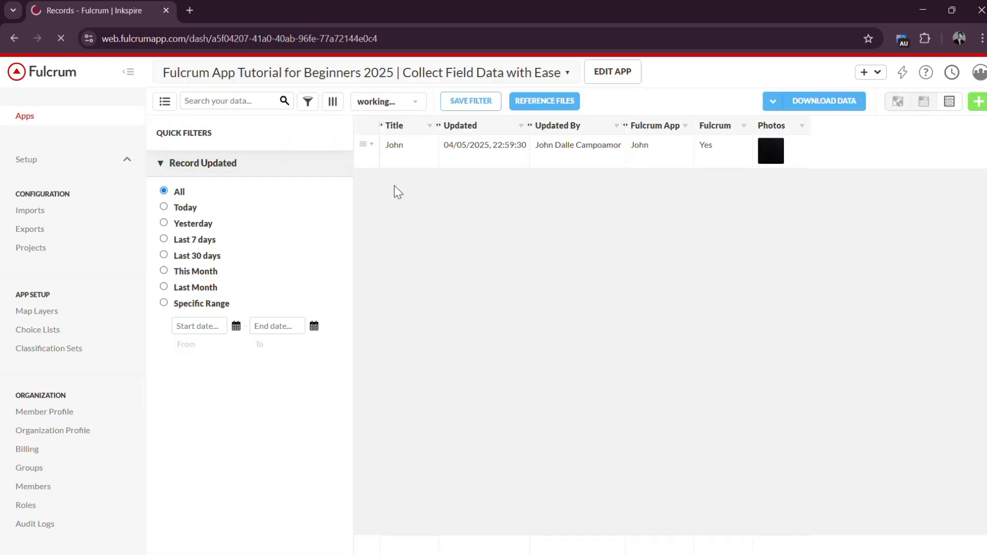
click(900, 103)
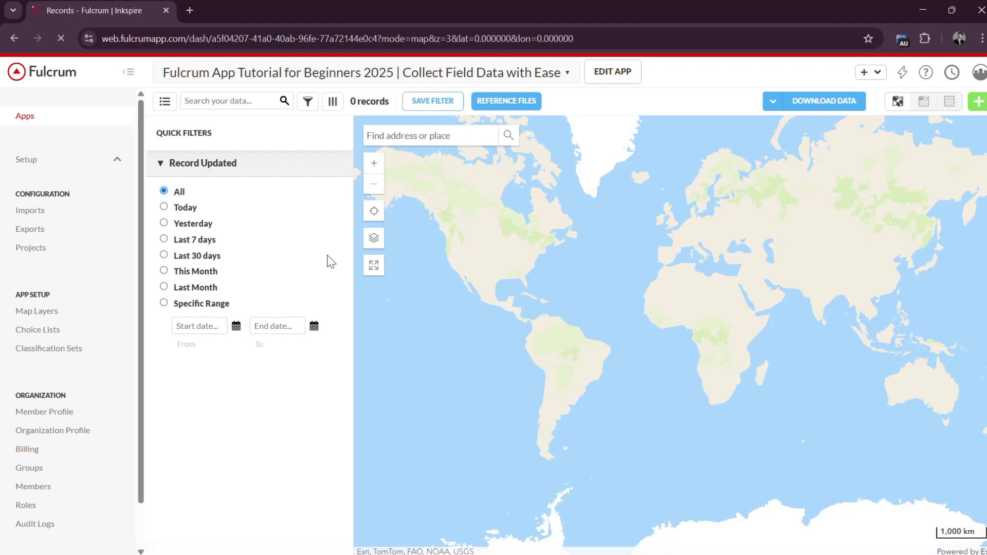
click(30, 230)
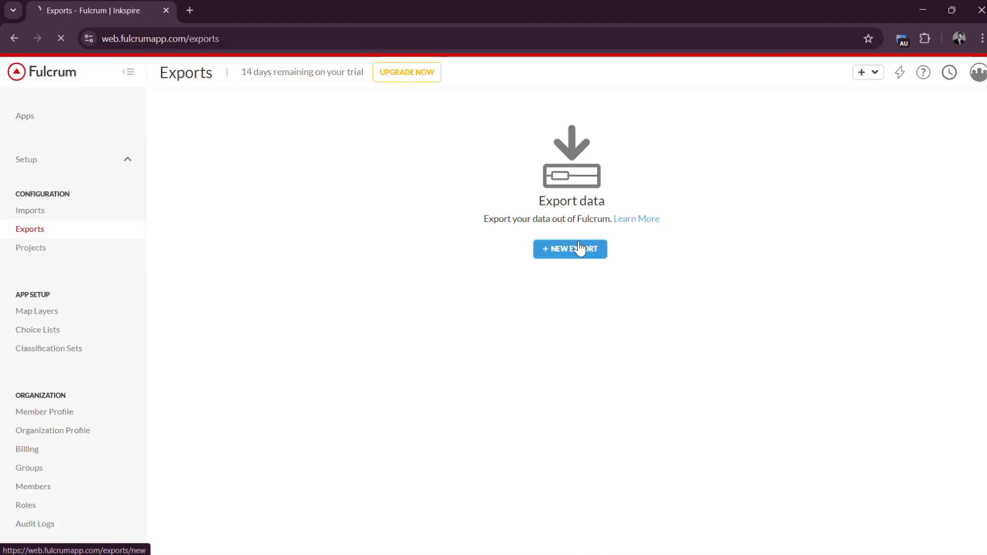
Open a New Export, review time zone and format options keeping CSV, then return to Apps.
click(571, 248)
click(371, 214)
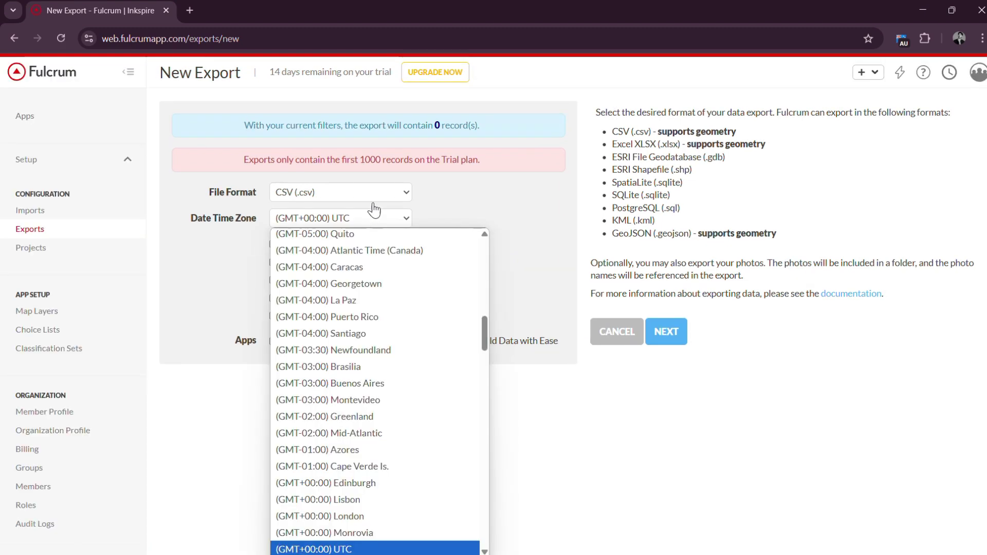
click(403, 193)
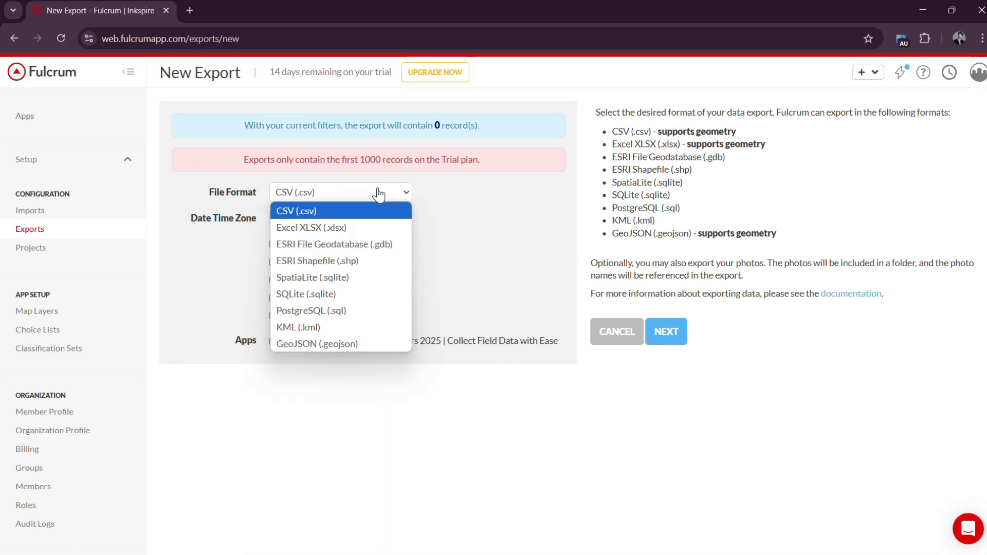
click(422, 289)
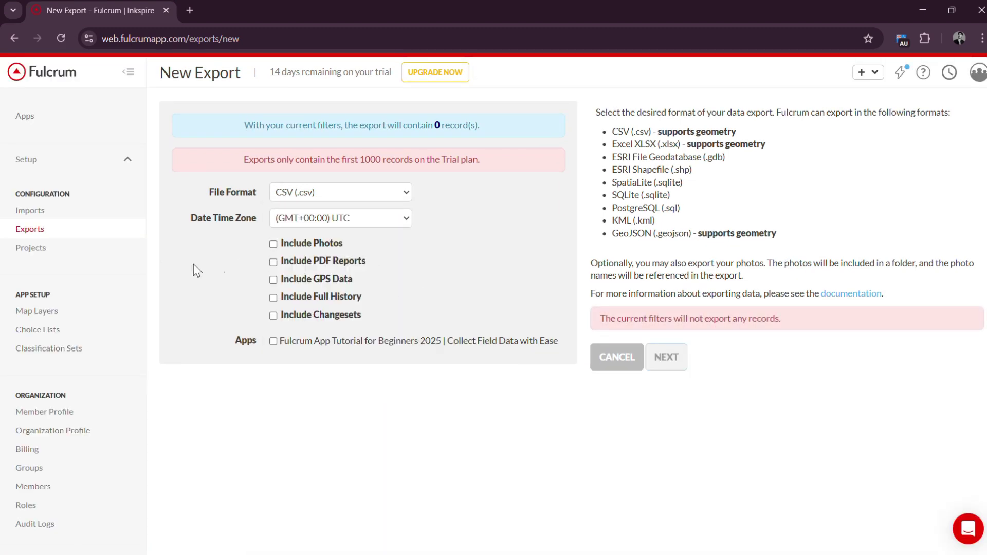
click(74, 117)
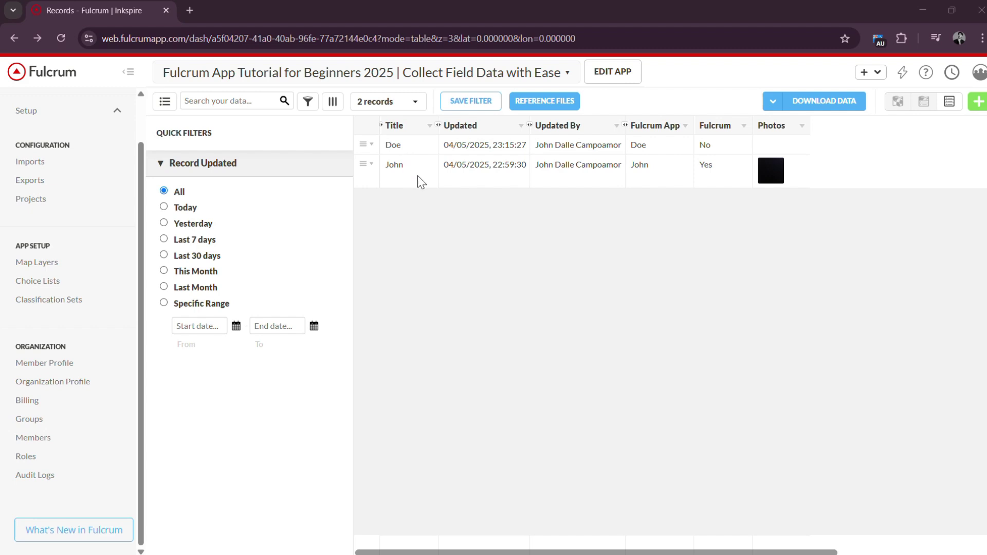
Save the records view as a filter named 'Filter 1' and make it public.
click(489, 100)
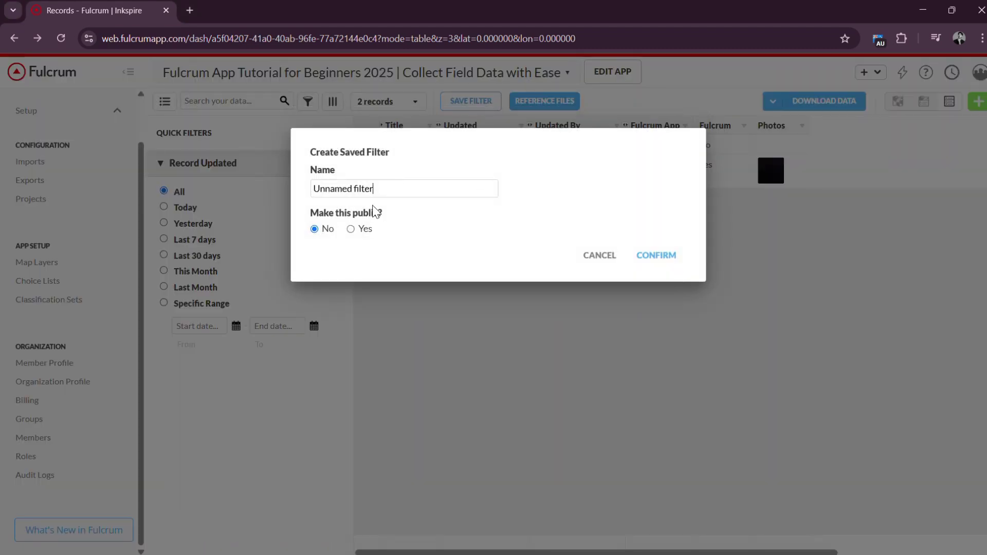
drag(376, 189, 304, 184)
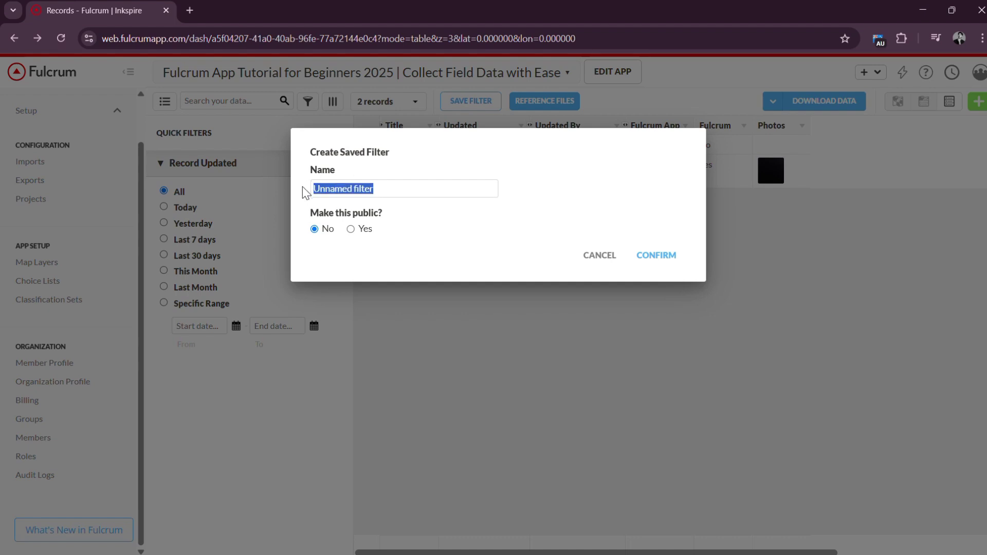
text(Filter 1)
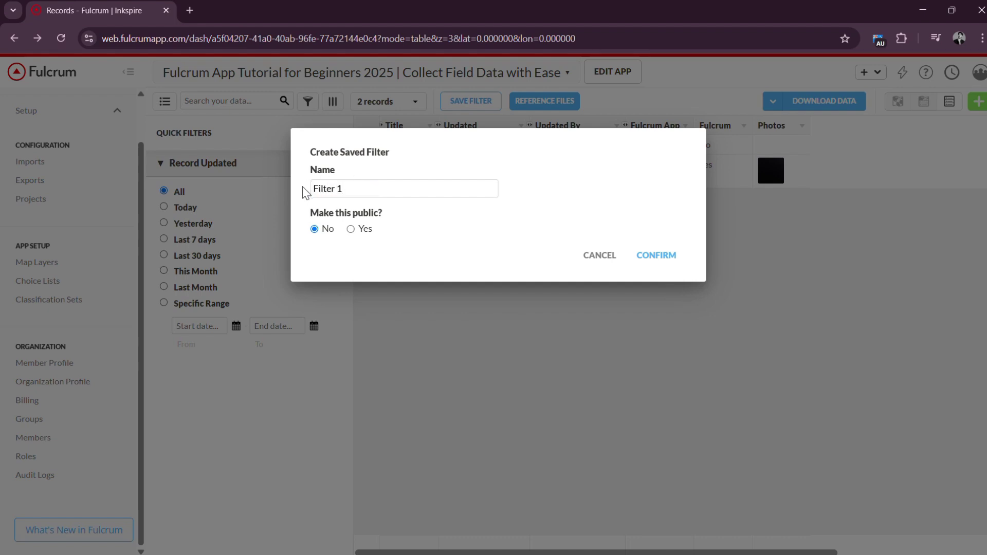
click(351, 229)
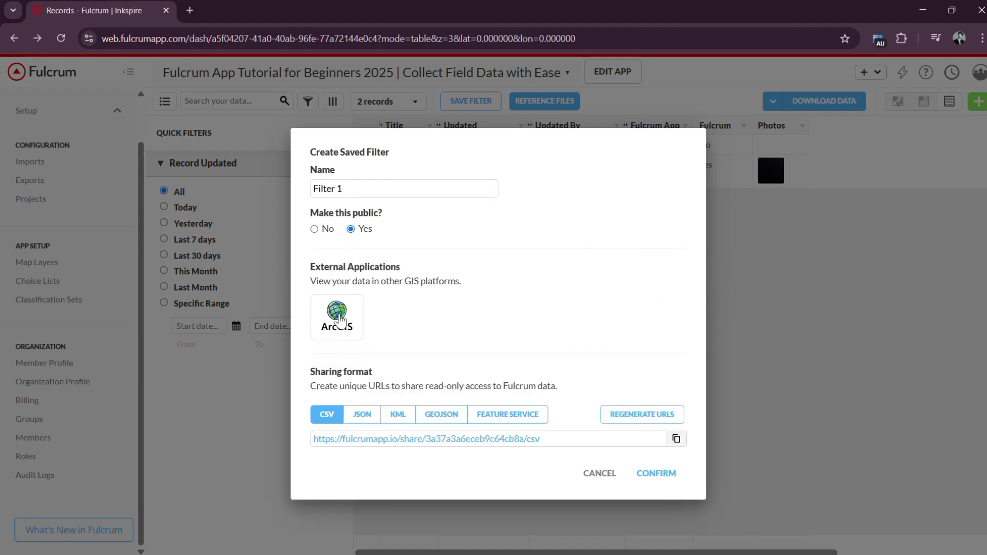
Share the filter as GeoJSON with All Geometries and confirm saving it.
click(367, 417)
click(396, 417)
click(441, 415)
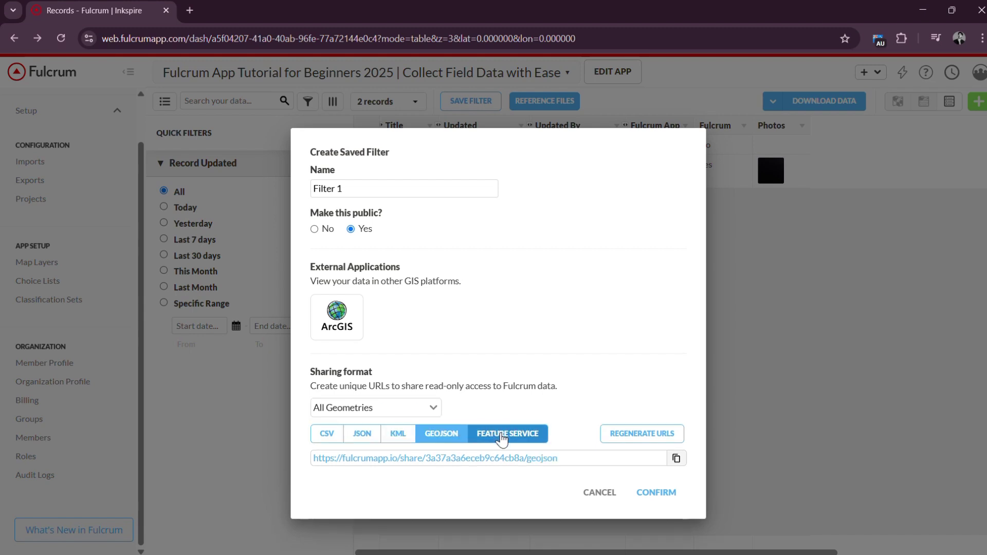
click(496, 433)
click(463, 437)
click(422, 410)
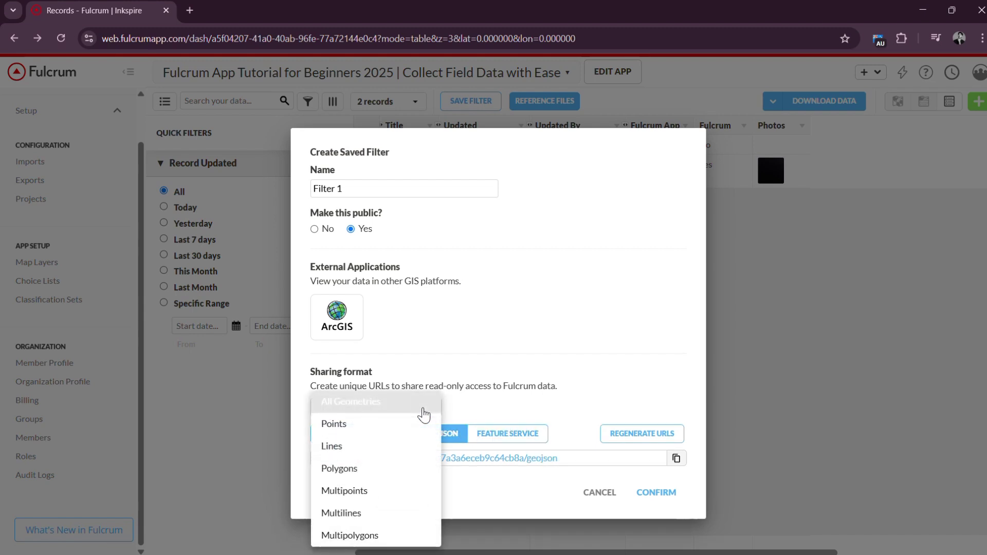
click(463, 397)
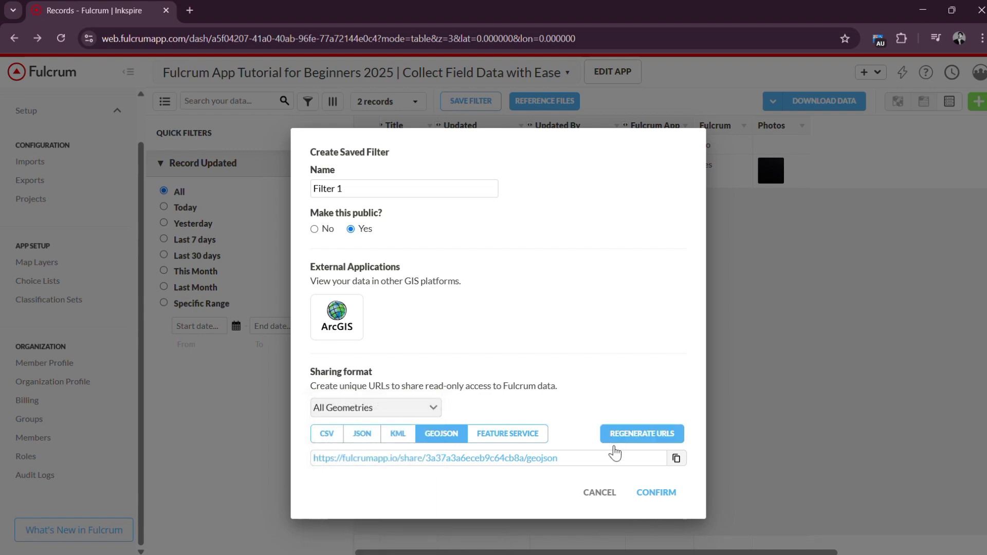
click(655, 493)
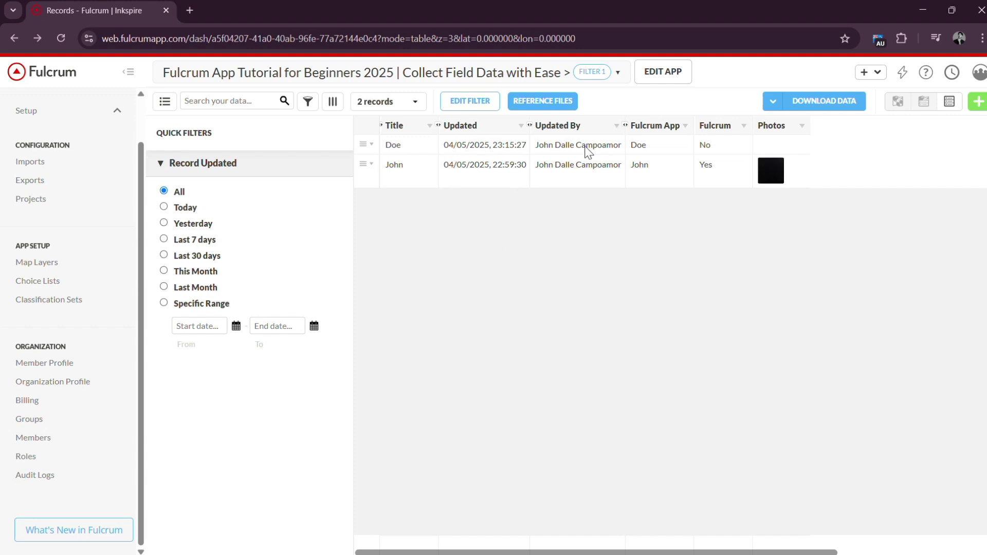
key(alt+Tab)
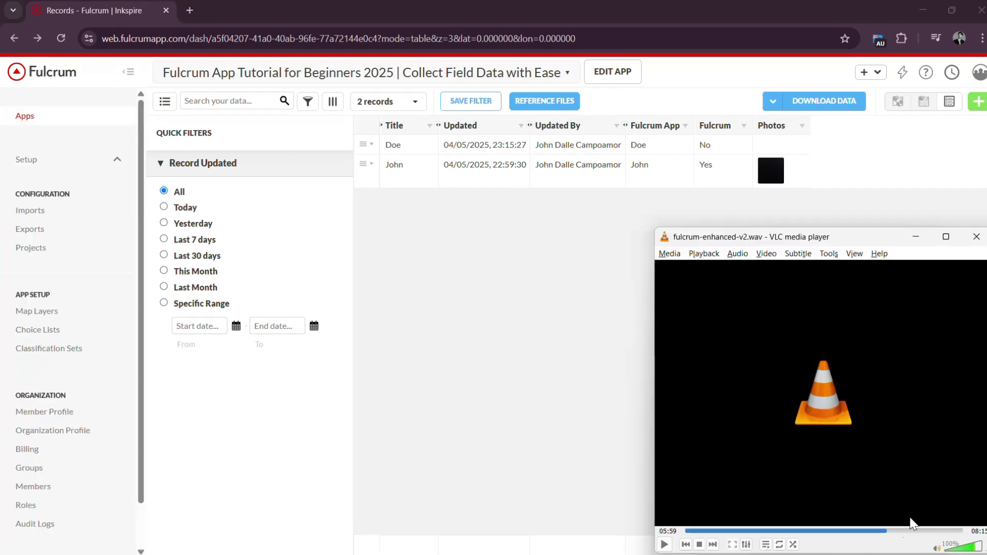
Back in the browser, open the Apps overview showing Filter 1 under the tutorial app.
key(alt+Tab)
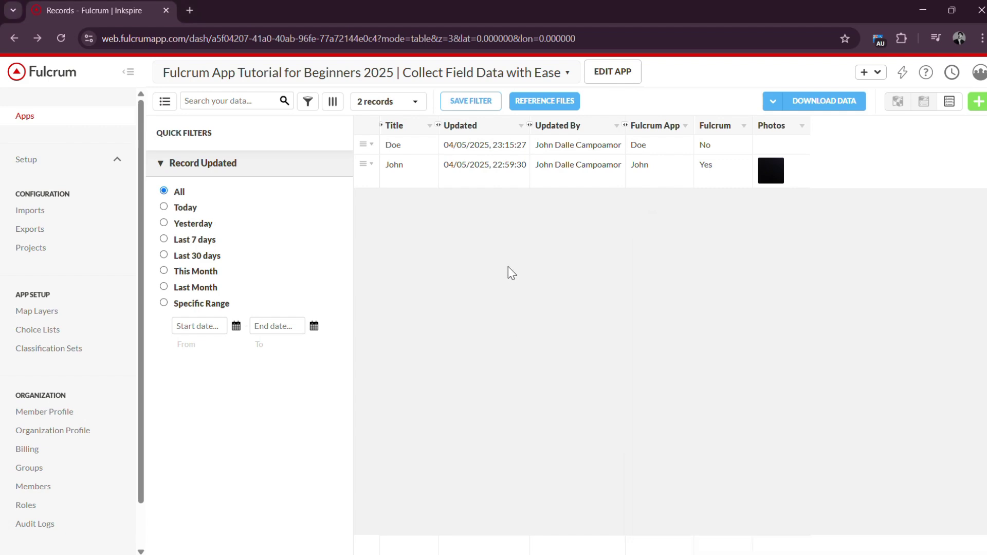
click(31, 73)
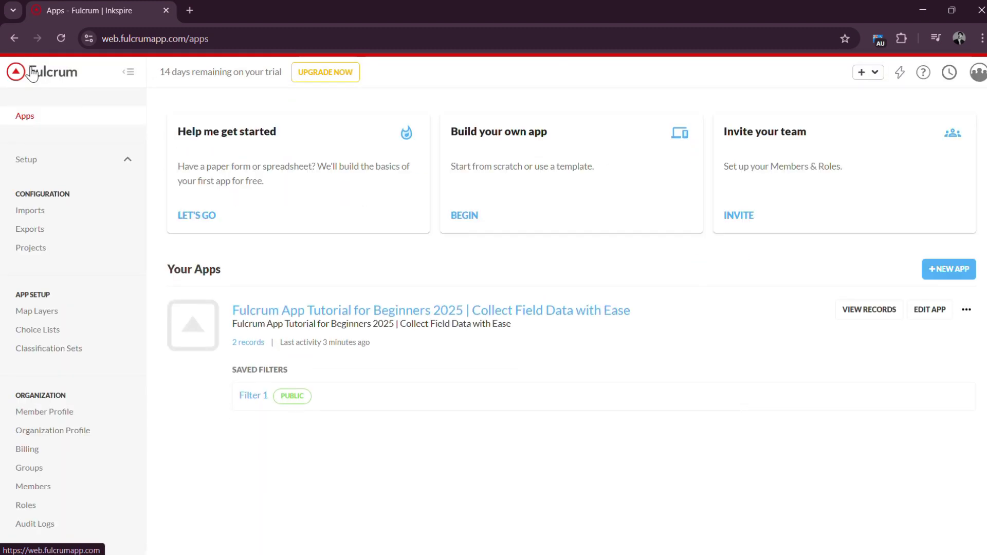
click(124, 44)
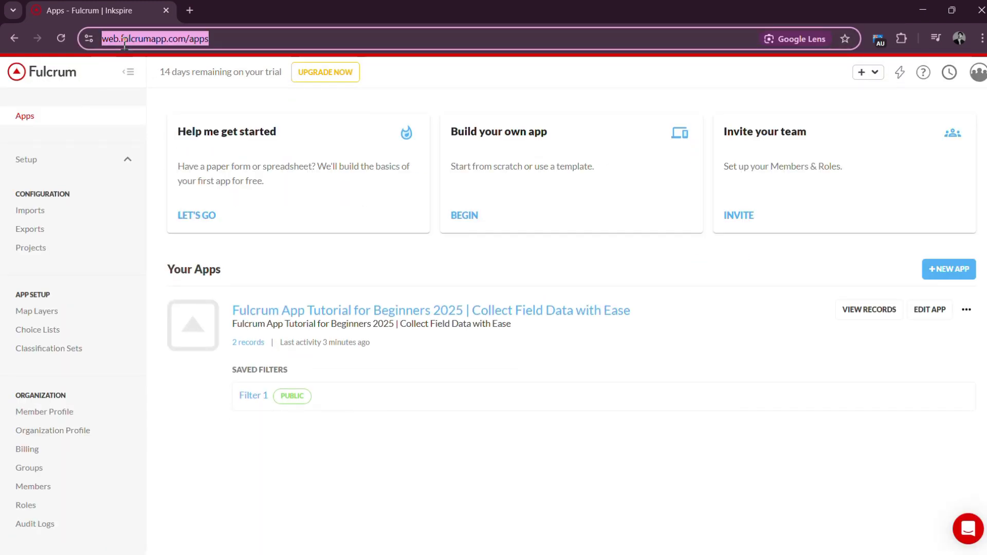
Open fulcrumapp.com via the address bar and preview its Product, Industries and Solutions, and Services menus.
text(fulcru)
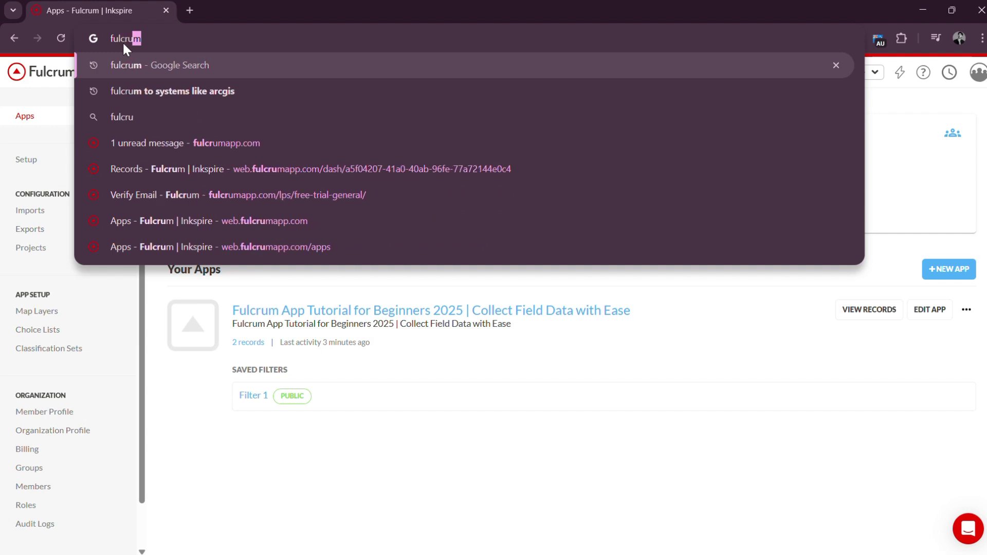
text(m)
click(152, 134)
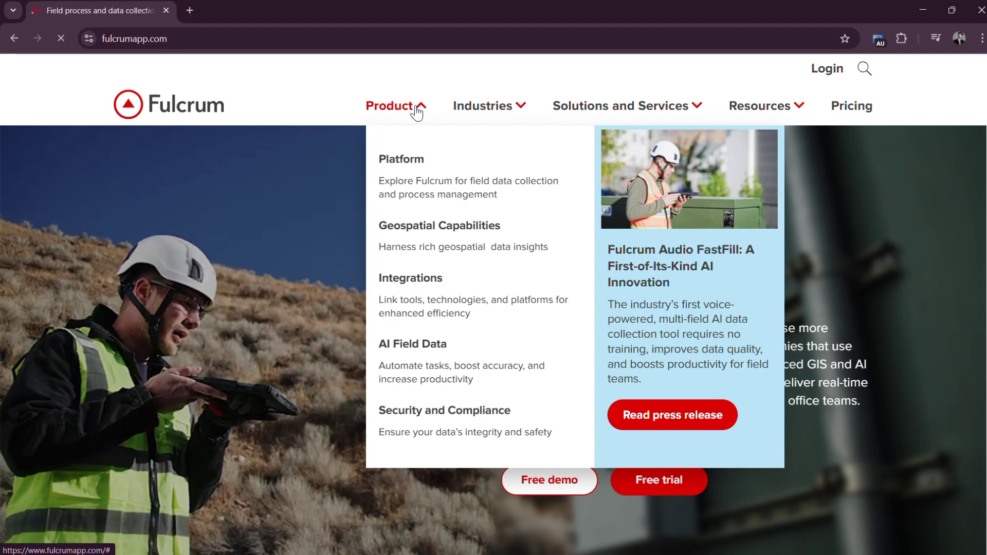
mouse_move(494, 106)
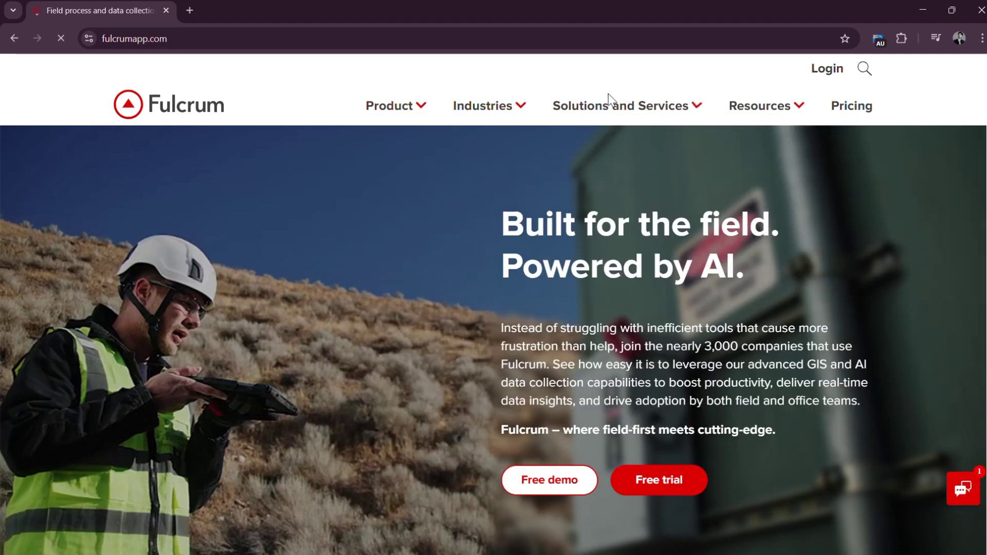
mouse_move(626, 107)
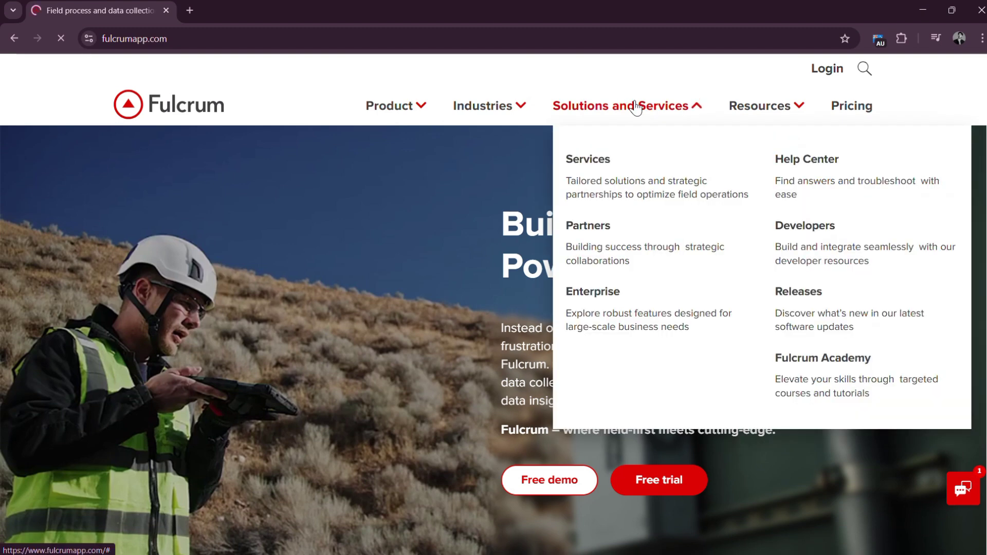
mouse_move(761, 106)
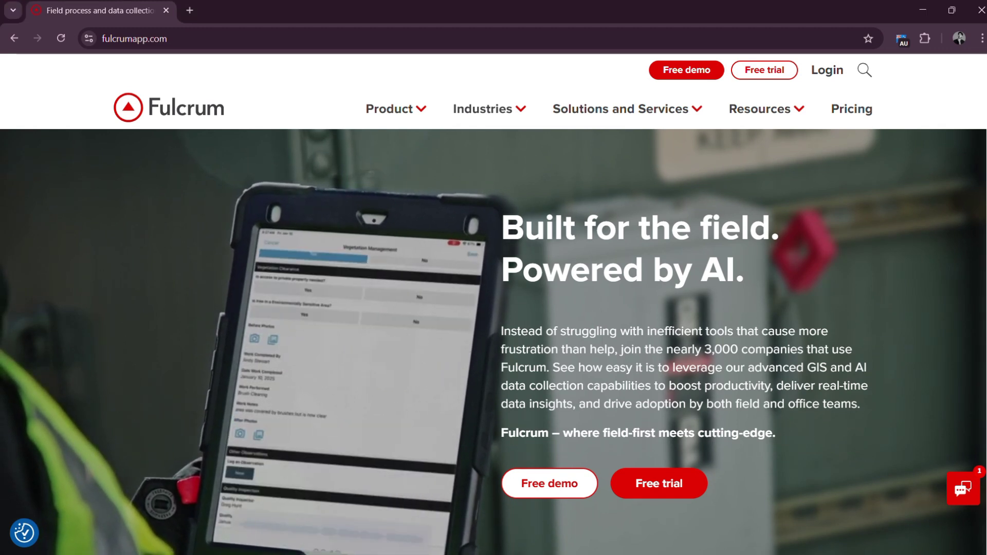
Scroll the fulcrumapp.com homepage down to the Enterprise systems row and See all integrations button.
scroll(494, 340, down, 3)
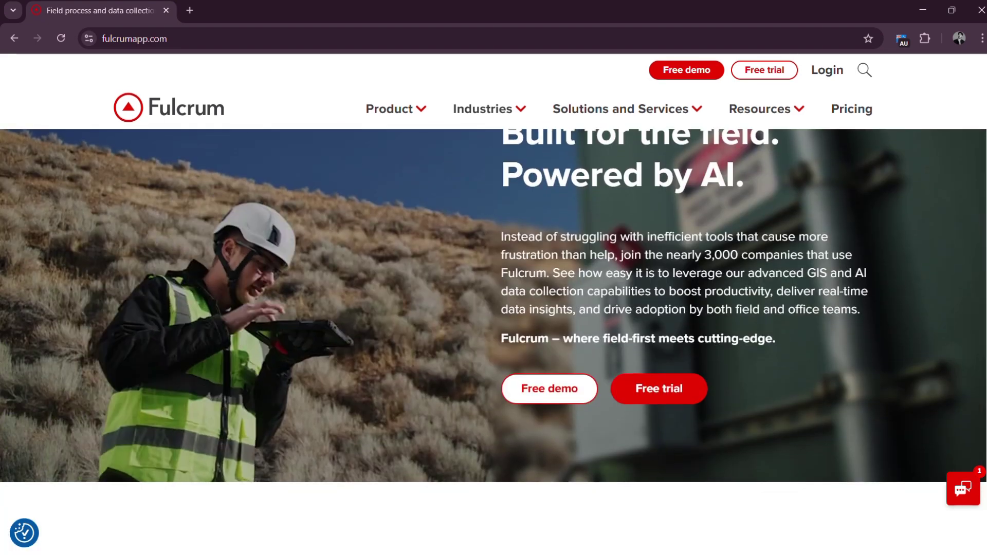
scroll(493, 309, down, 2)
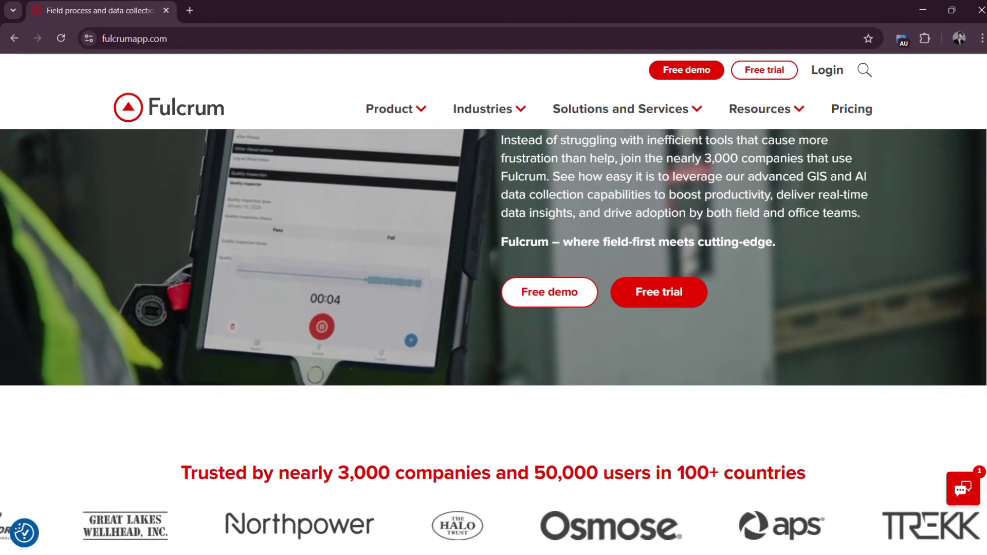
scroll(493, 309, down, 2)
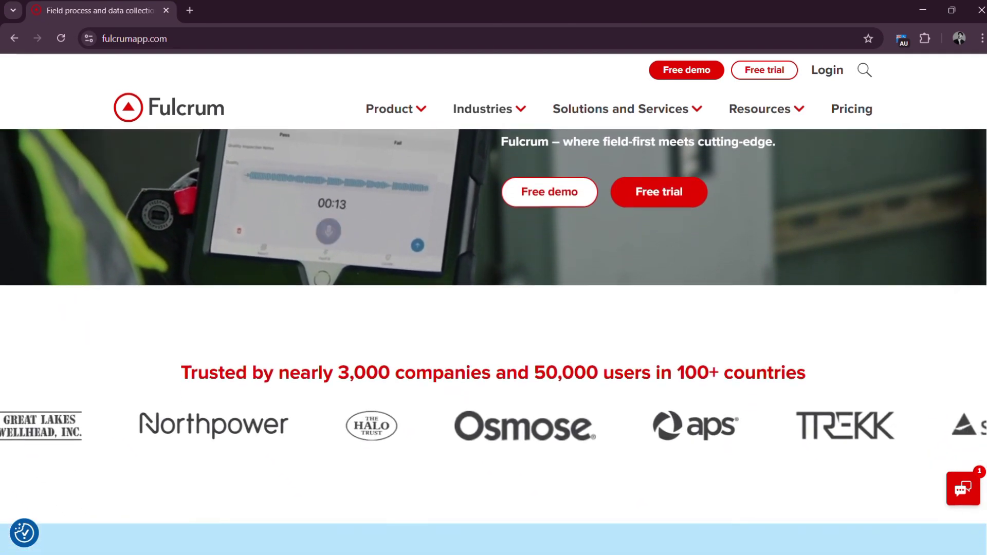
scroll(494, 308, down, 2)
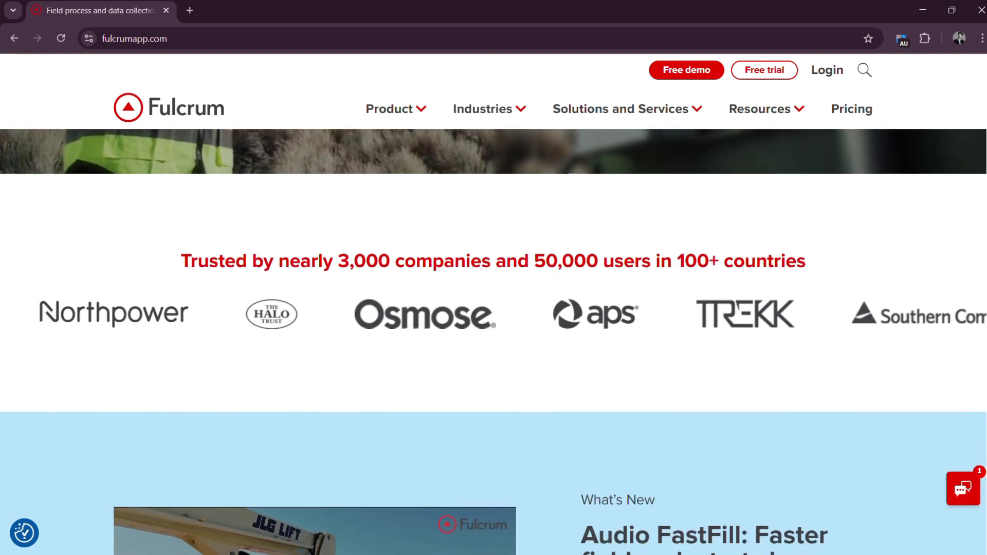
scroll(494, 309, down, 2)
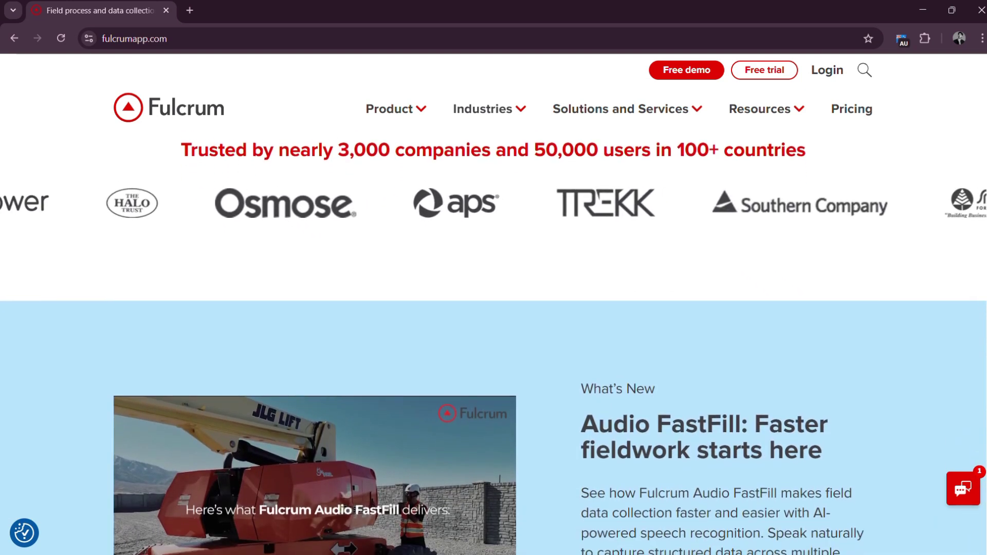
scroll(494, 309, down, 2)
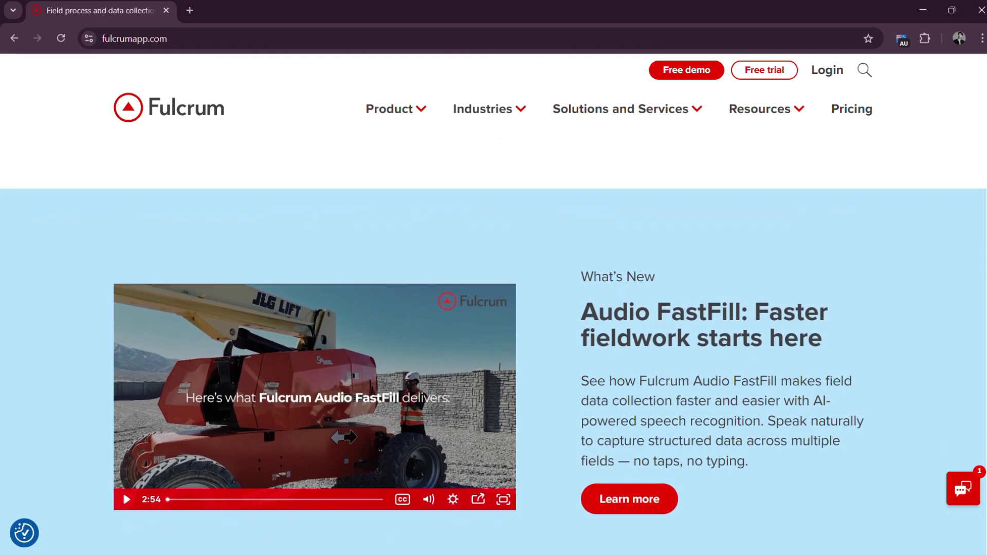
scroll(494, 308, down, 2)
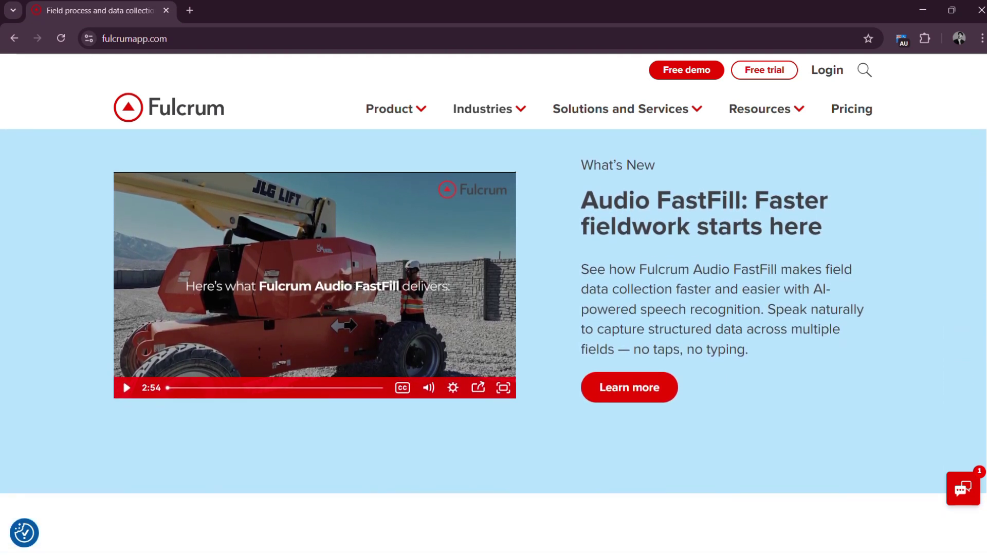
scroll(494, 308, down, 2)
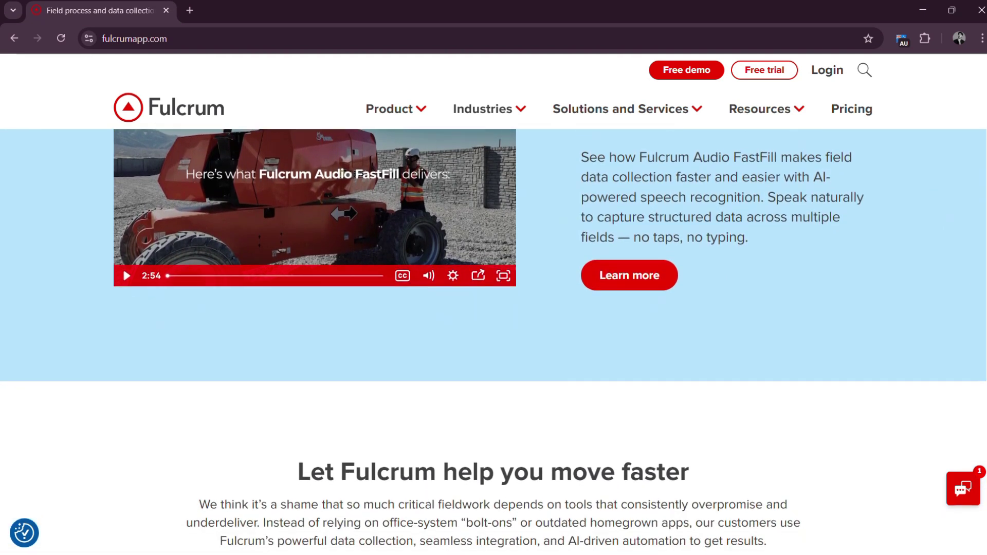
scroll(493, 309, down, 2)
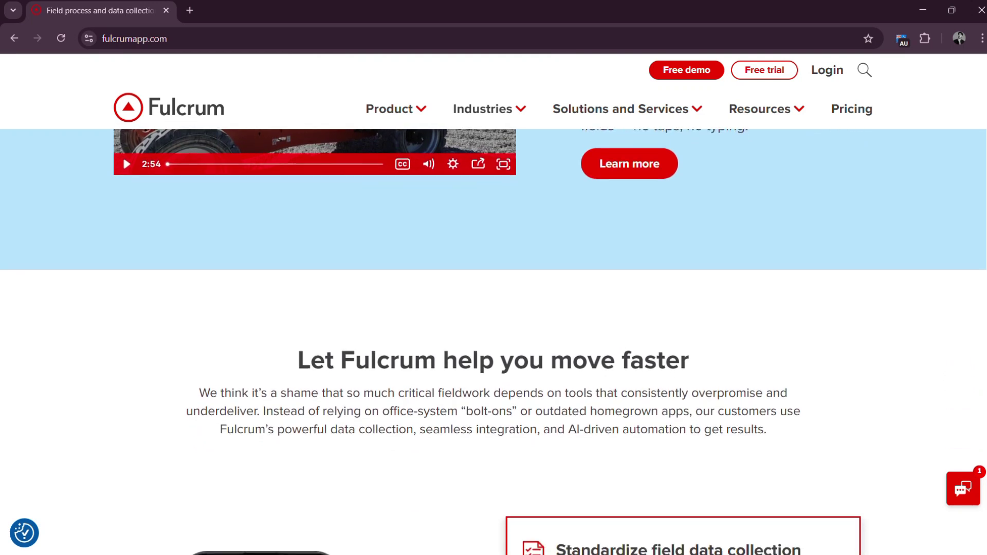
scroll(494, 309, down, 1)
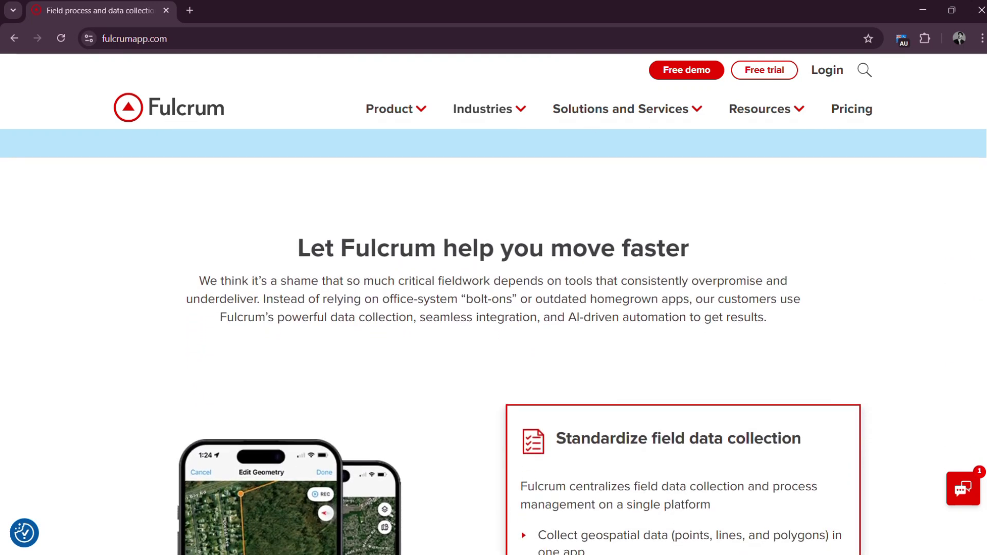
scroll(494, 308, down, 2)
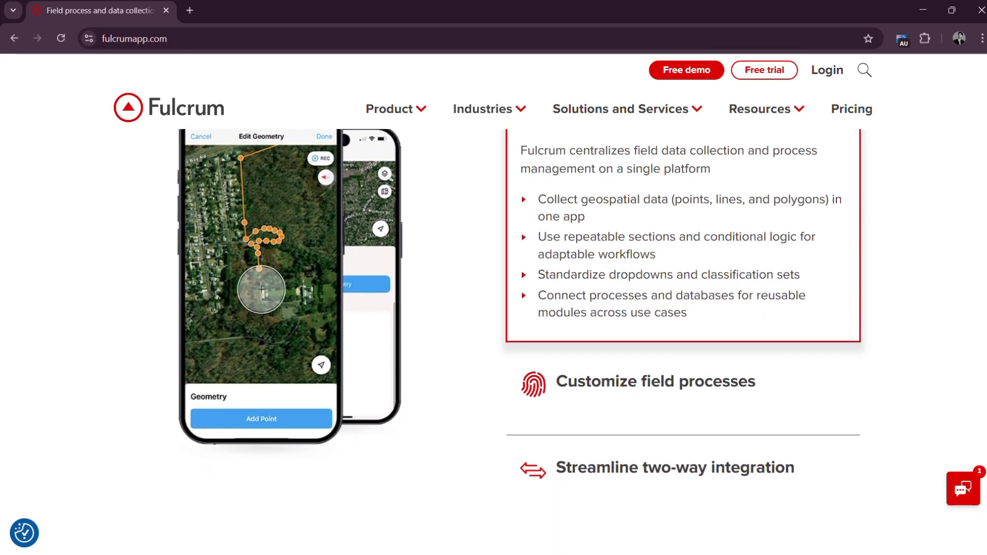
scroll(493, 308, down, 2)
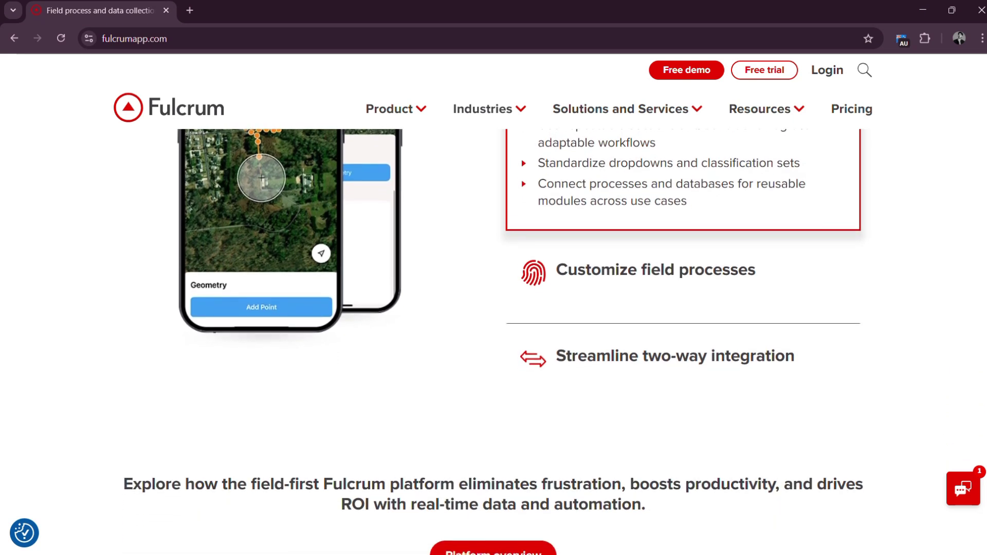
scroll(494, 308, down, 2)
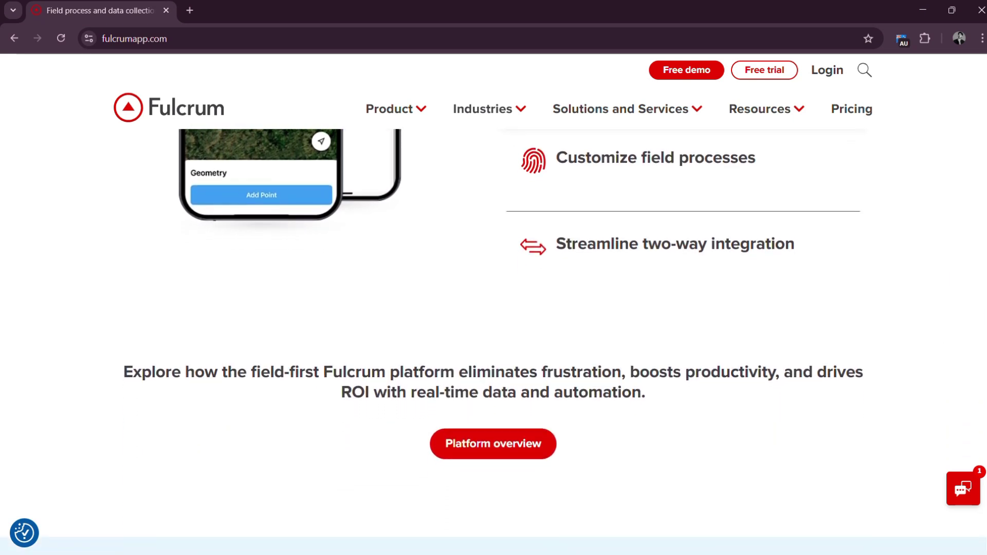
scroll(494, 309, down, 2)
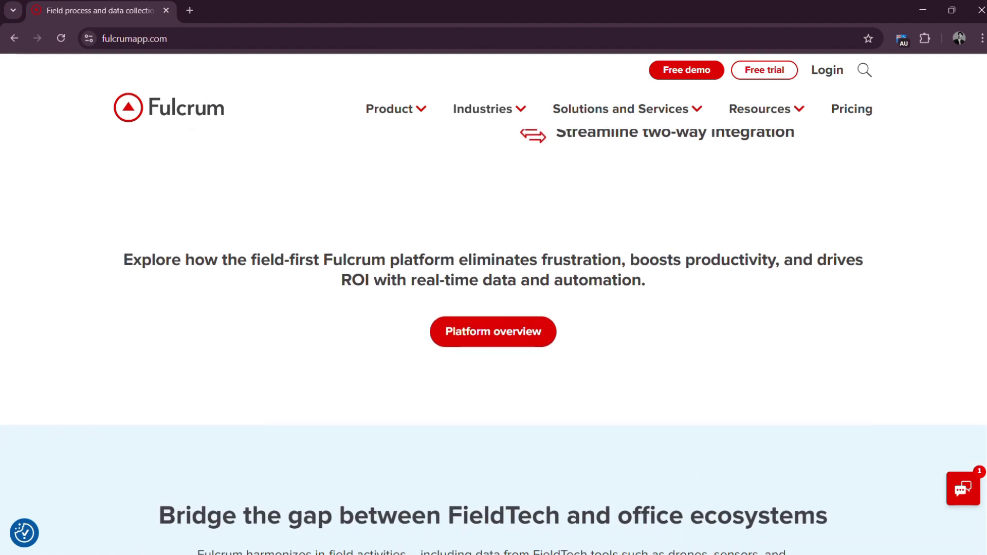
scroll(493, 309, down, 2)
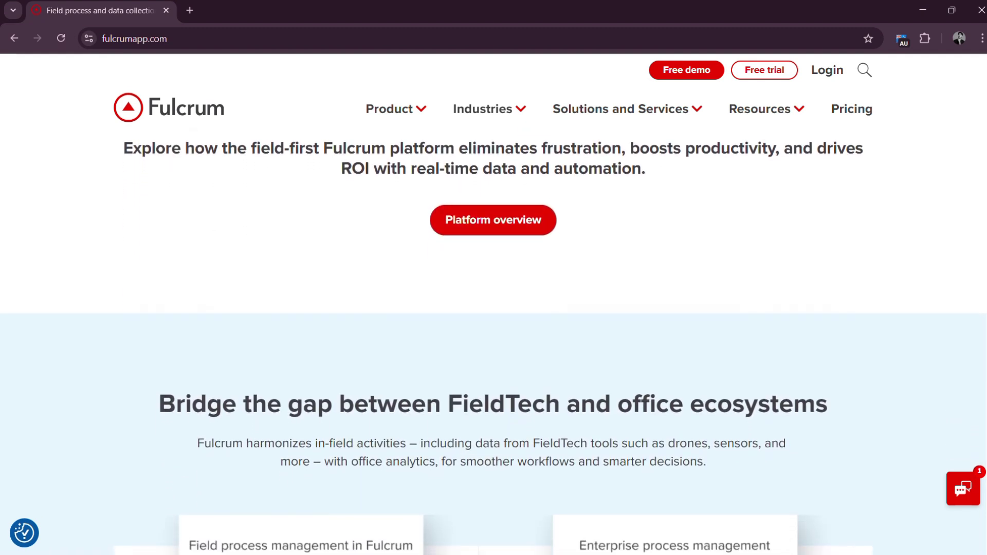
scroll(494, 308, down, 2)
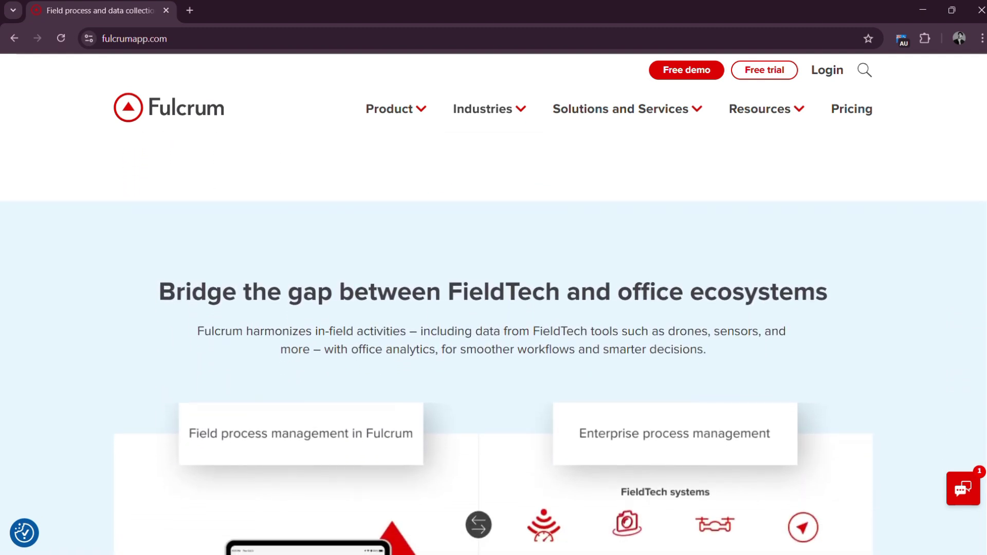
scroll(494, 308, down, 2)
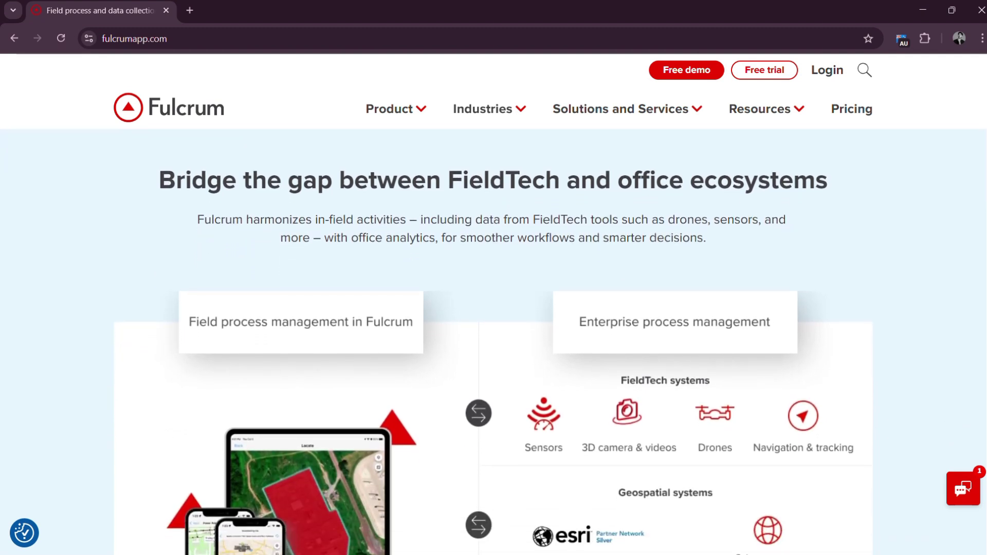
scroll(494, 309, down, 2)
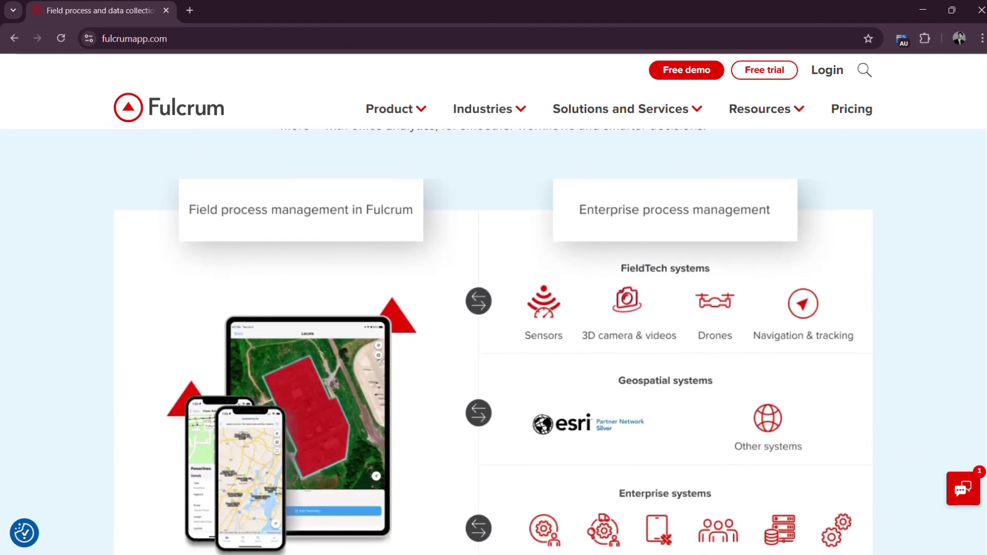
scroll(493, 309, down, 2)
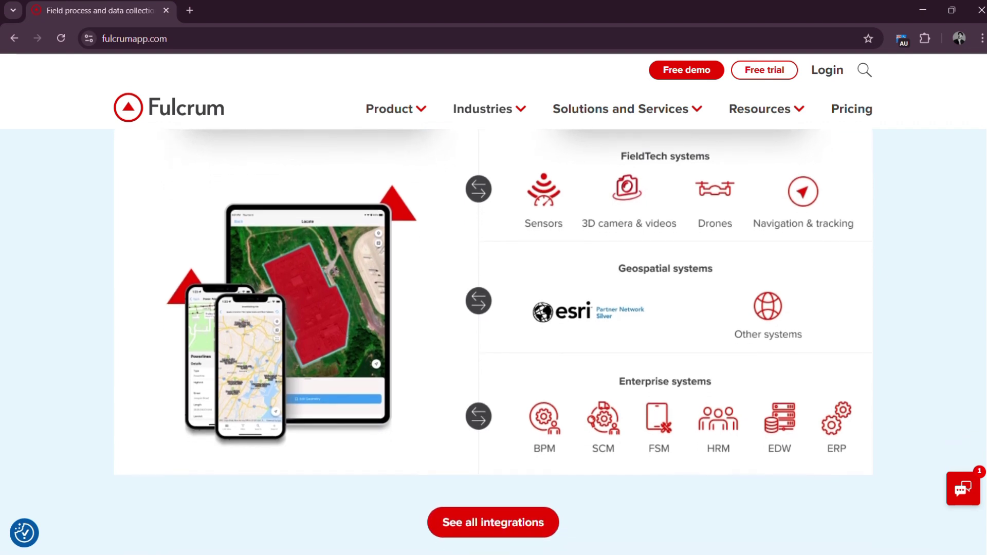
scroll(494, 309, down, 2)
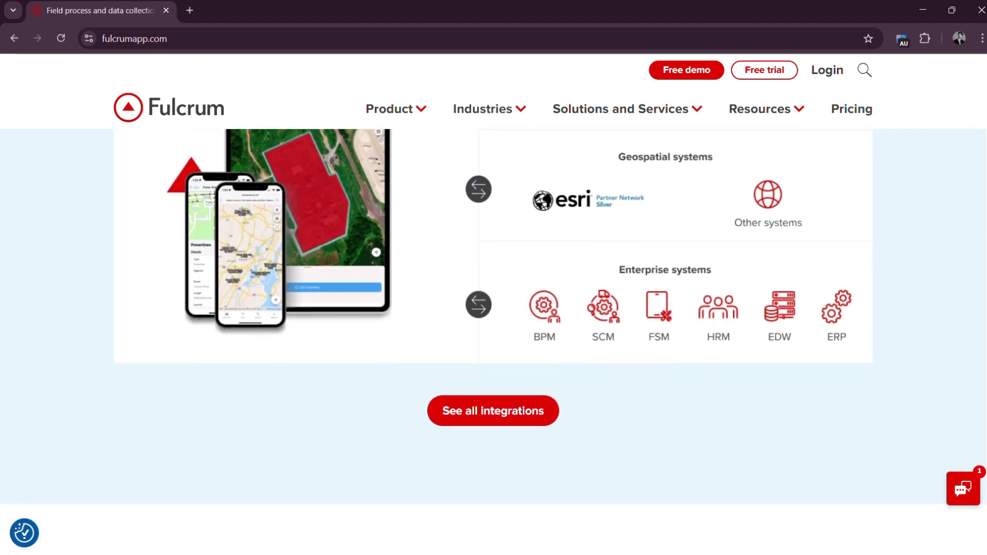
Scroll past Business benefits, industries, testimonials and 'Learn from the experts' to the footer.
scroll(494, 309, down, 2)
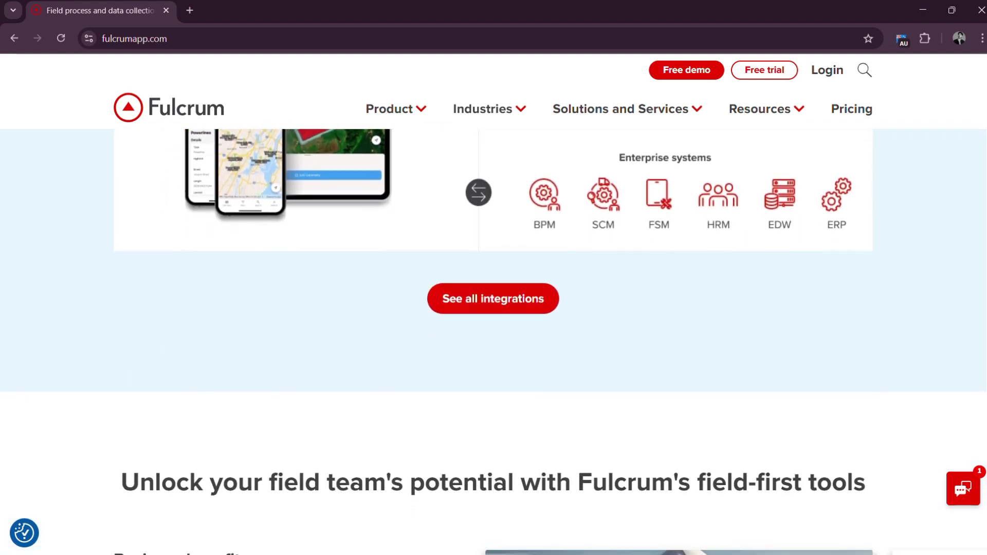
scroll(494, 309, down, 2)
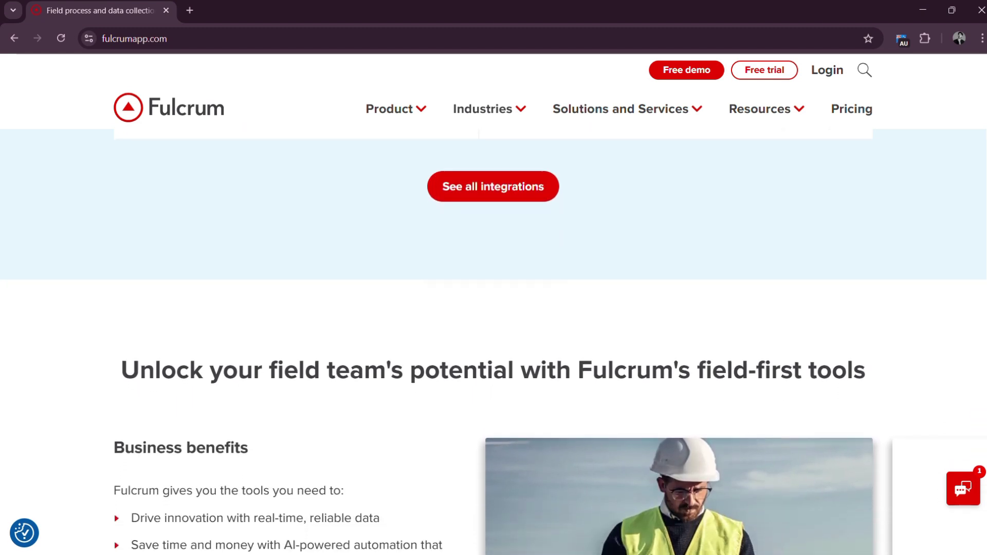
scroll(494, 309, down, 2)
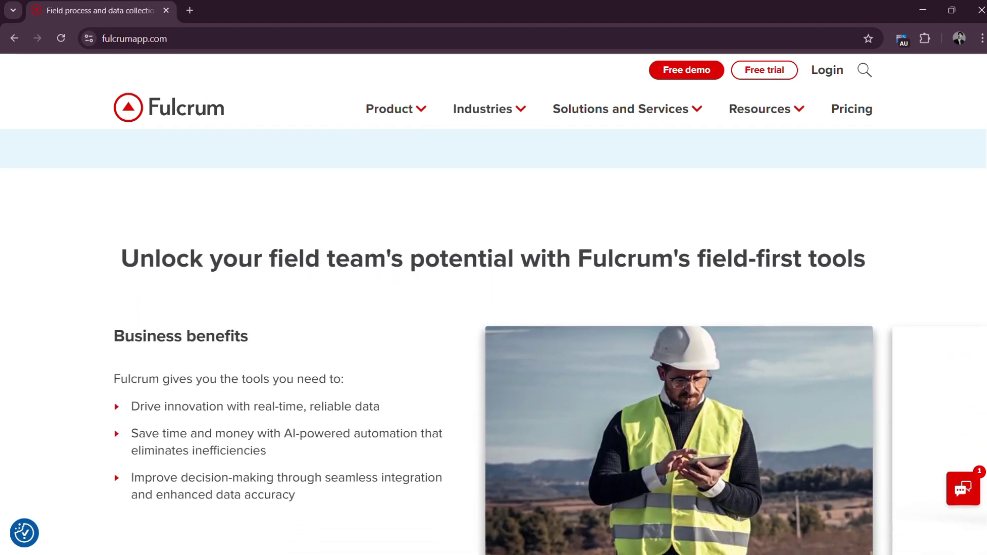
scroll(493, 308, down, 2)
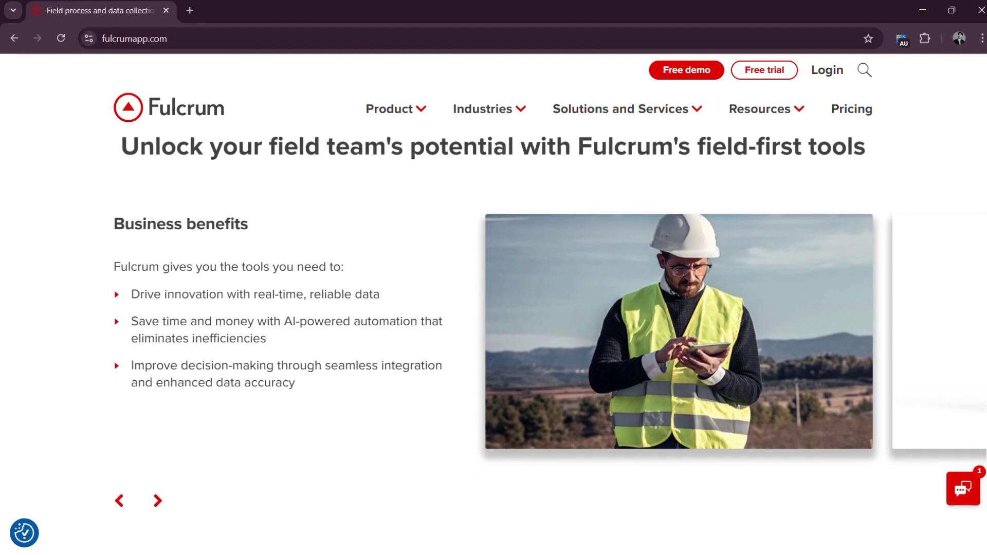
scroll(494, 309, down, 2)
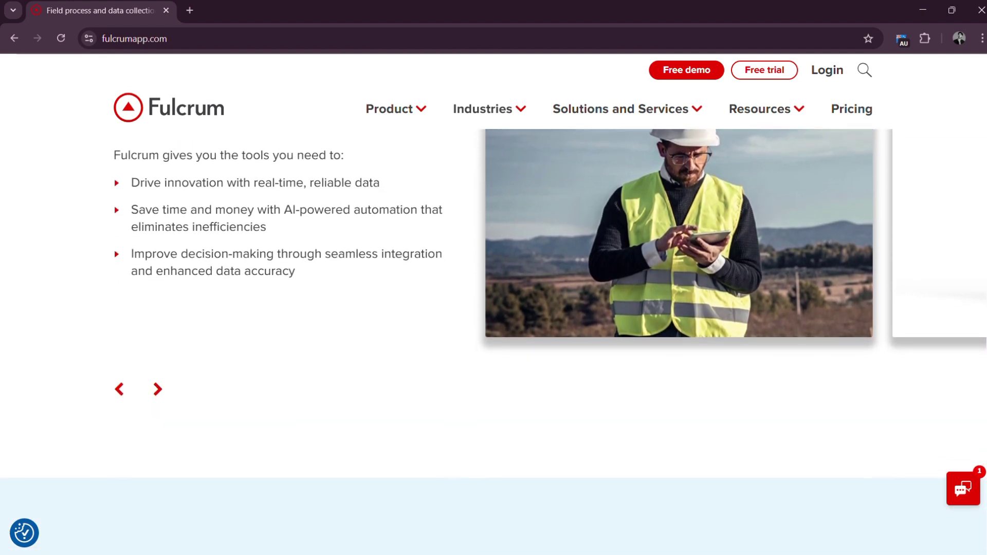
scroll(493, 308, down, 2)
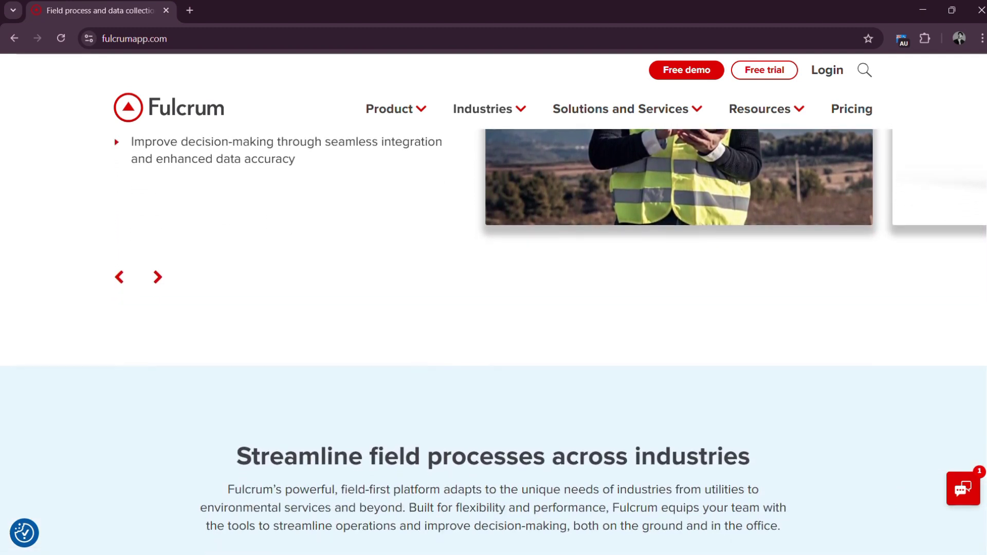
scroll(494, 308, down, 2)
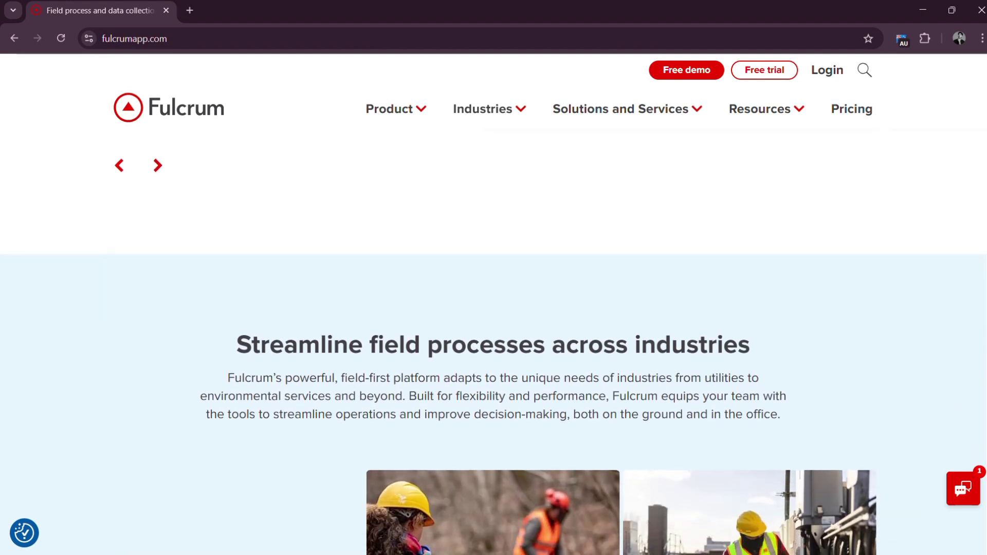
scroll(494, 308, down, 2)
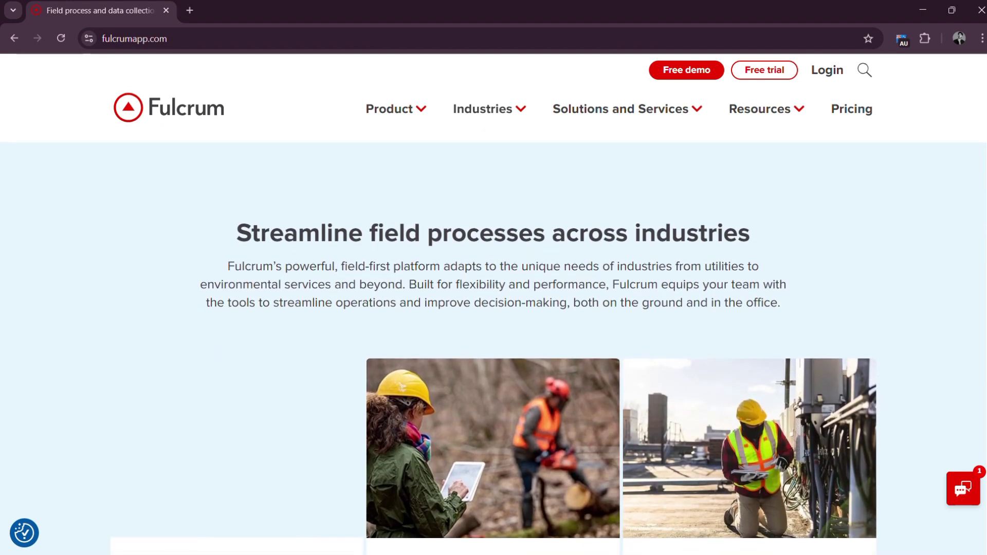
scroll(494, 309, down, 2)
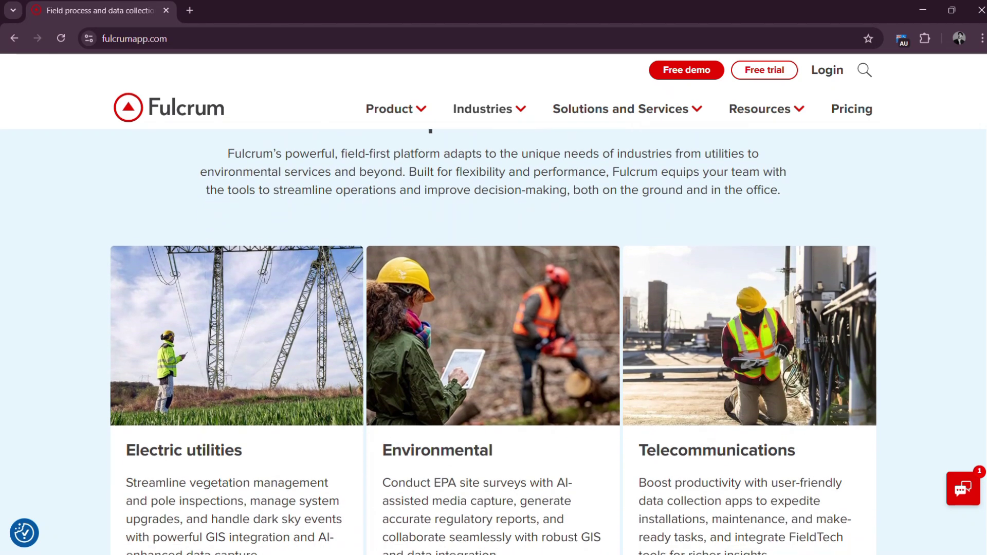
scroll(494, 309, down, 2)
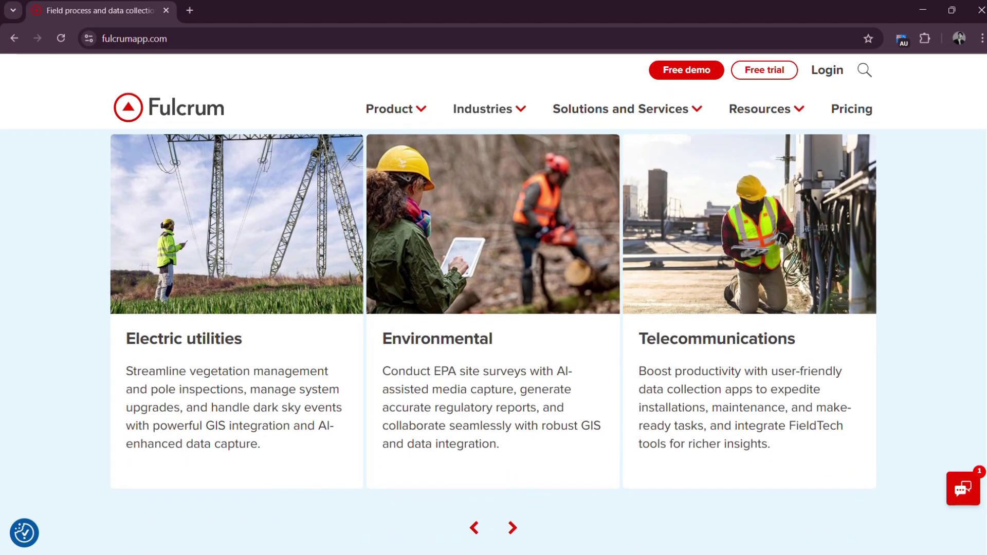
scroll(493, 309, down, 2)
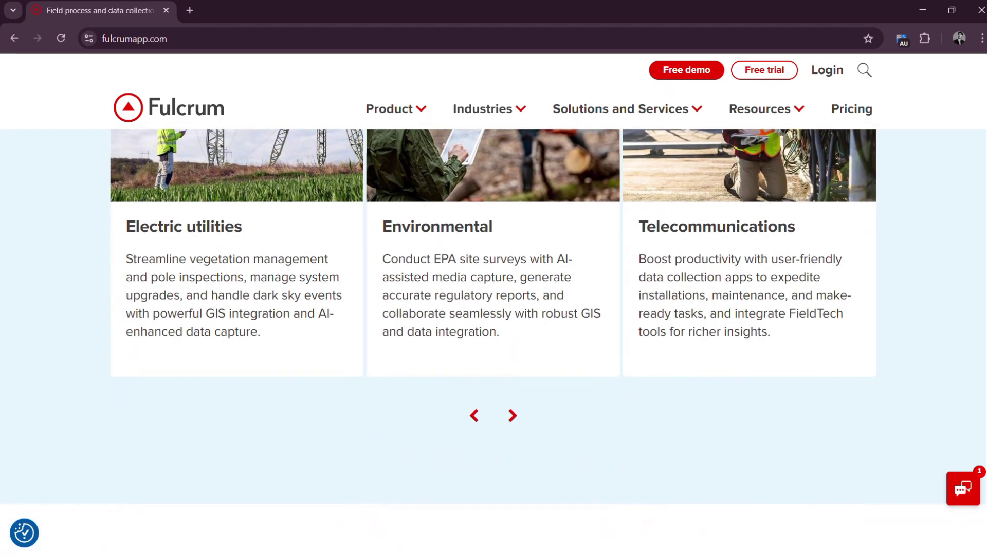
scroll(494, 309, down, 2)
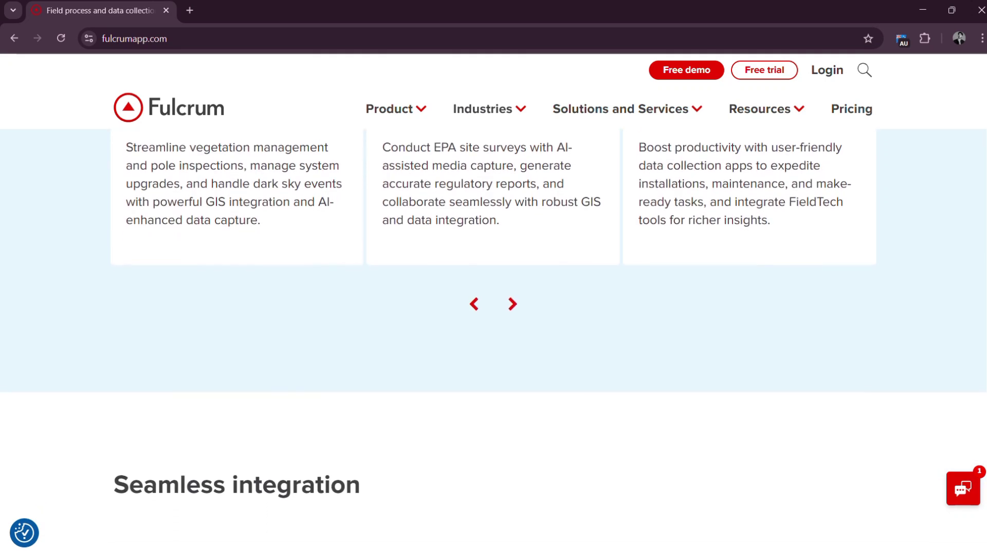
scroll(494, 308, down, 2)
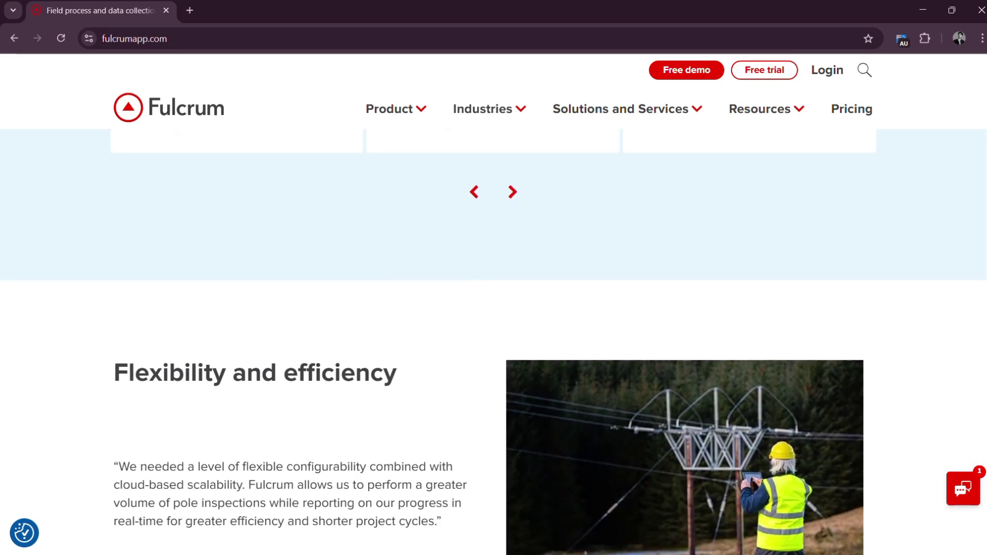
scroll(494, 309, down, 1)
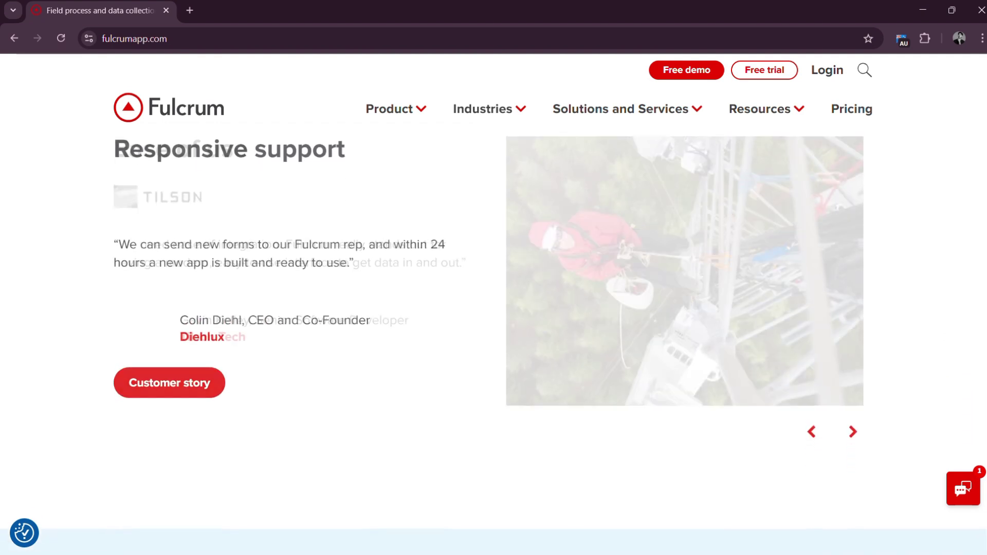
scroll(494, 308, down, 1)
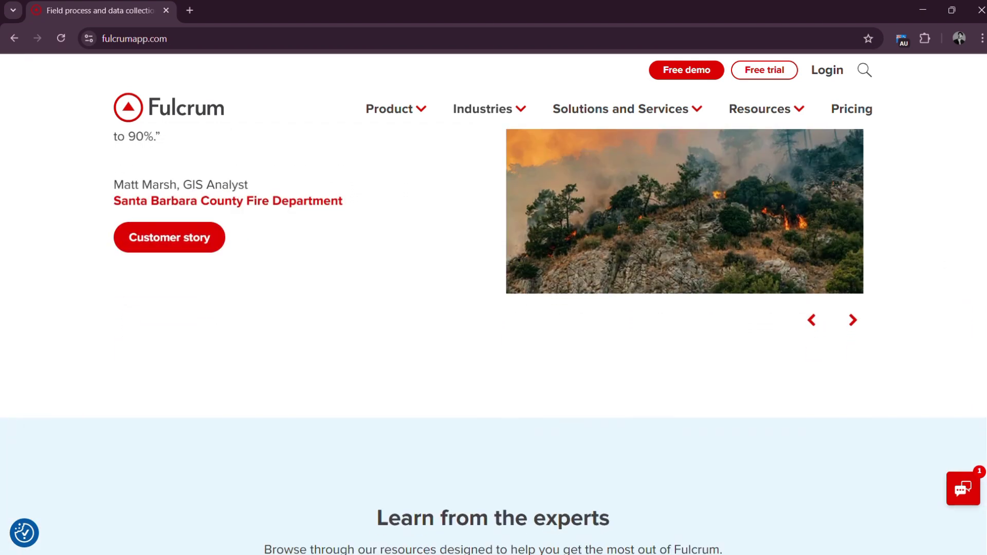
scroll(494, 308, down, 1)
scroll(493, 308, down, 2)
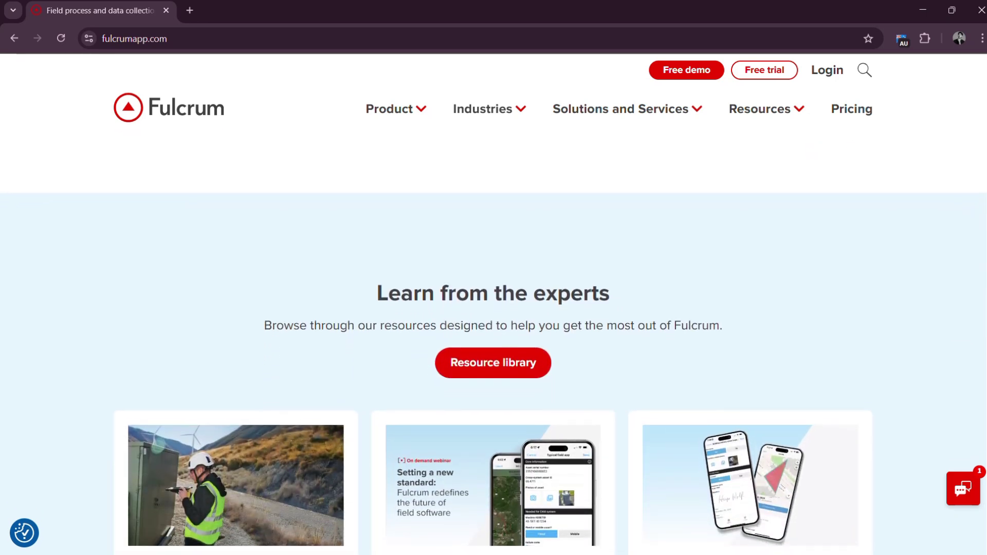
scroll(493, 308, down, 2)
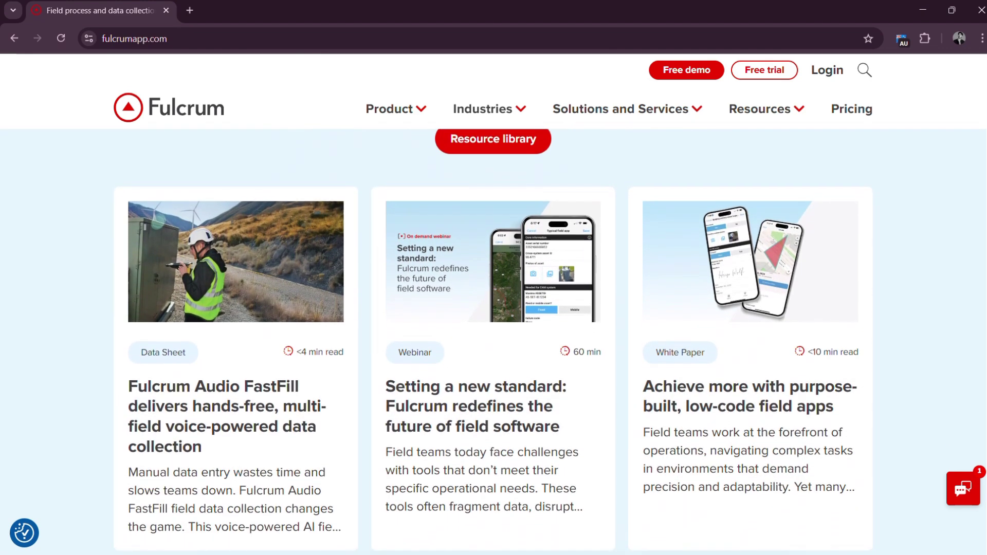
scroll(494, 308, down, 1)
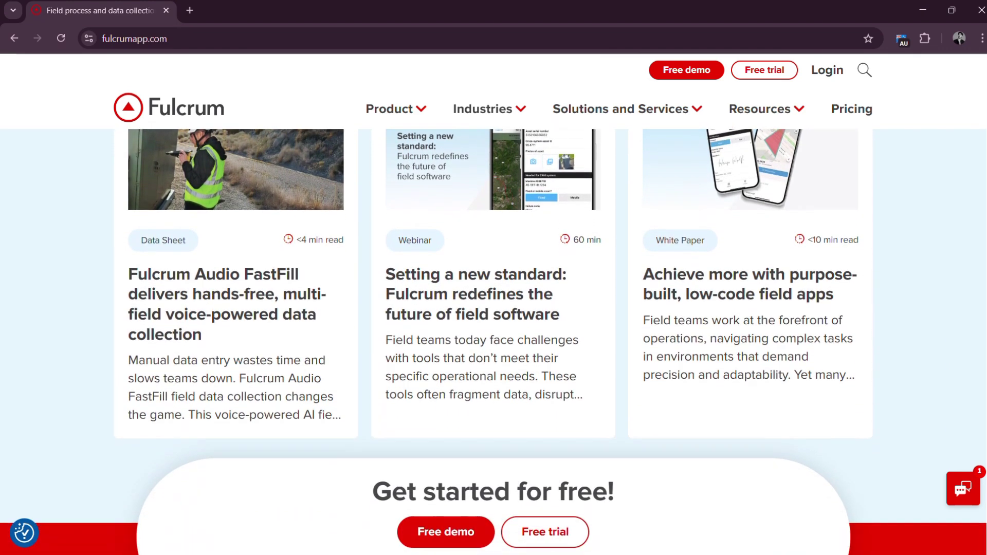
scroll(494, 308, down, 1)
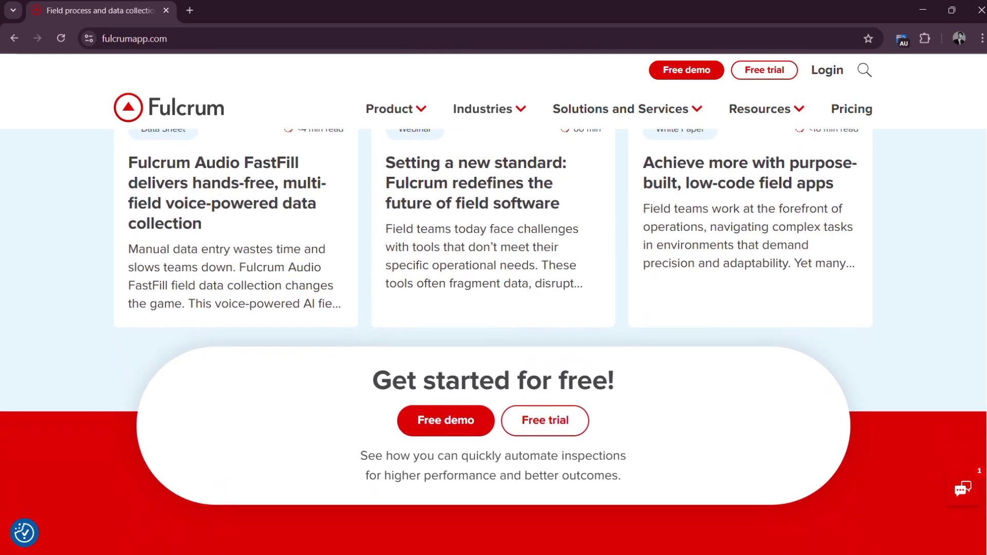
scroll(494, 309, down, 4)
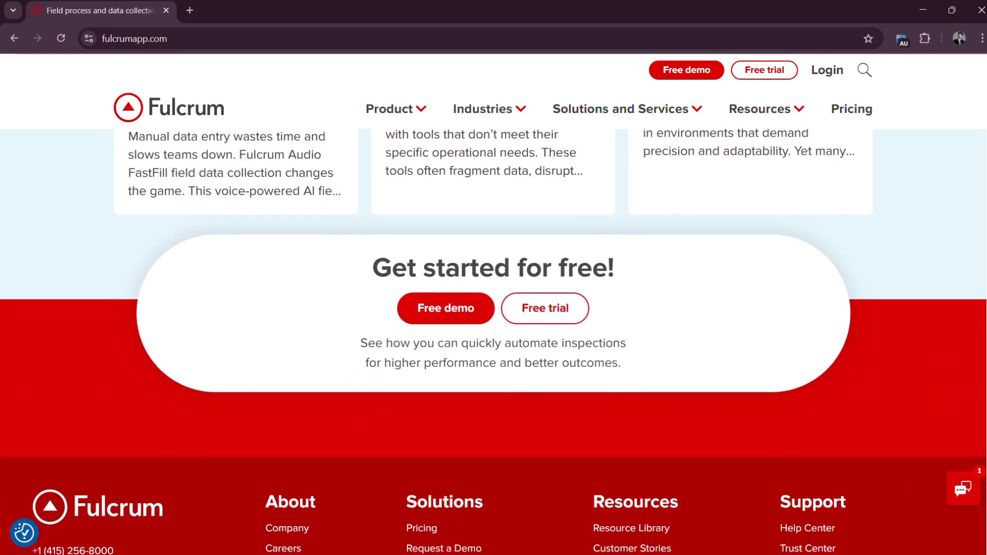